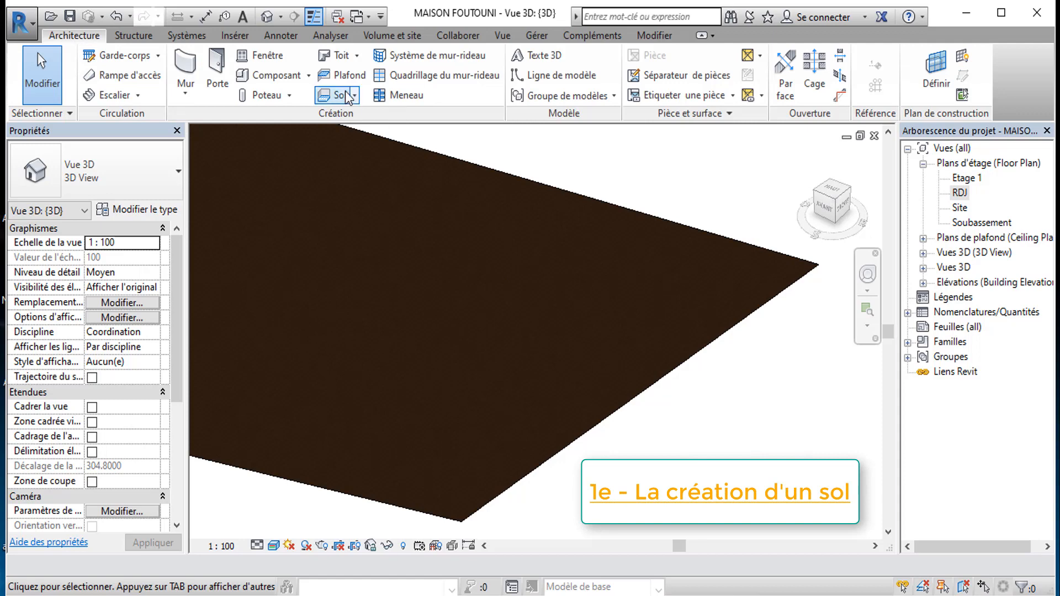
Step: Create a rectangular floor of about 9.7 by 6.2 m on the Soubassement level, over the dark terrain surface
left_click(342, 97)
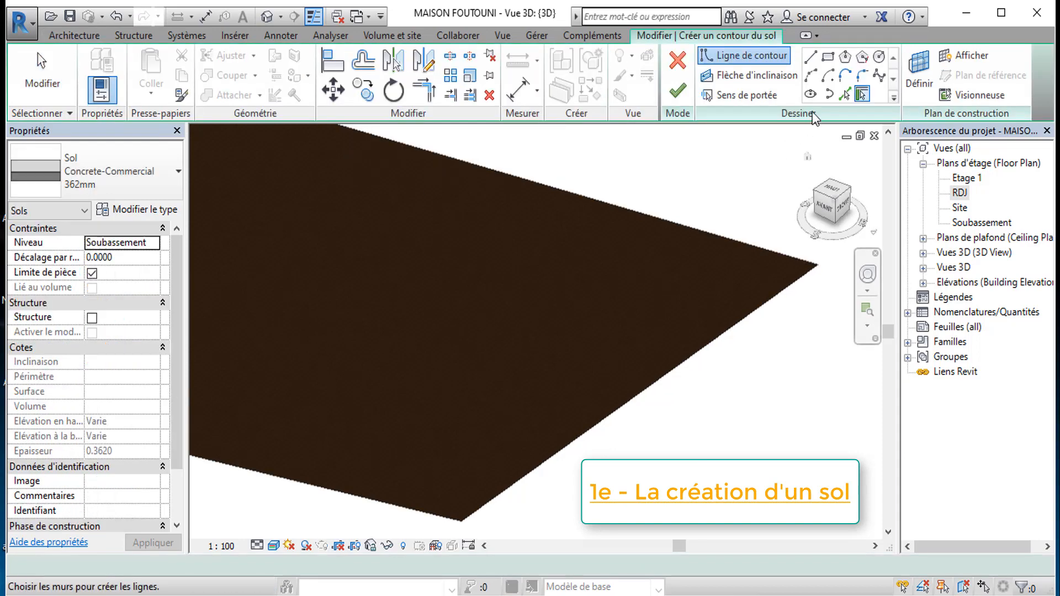
left_click(827, 56)
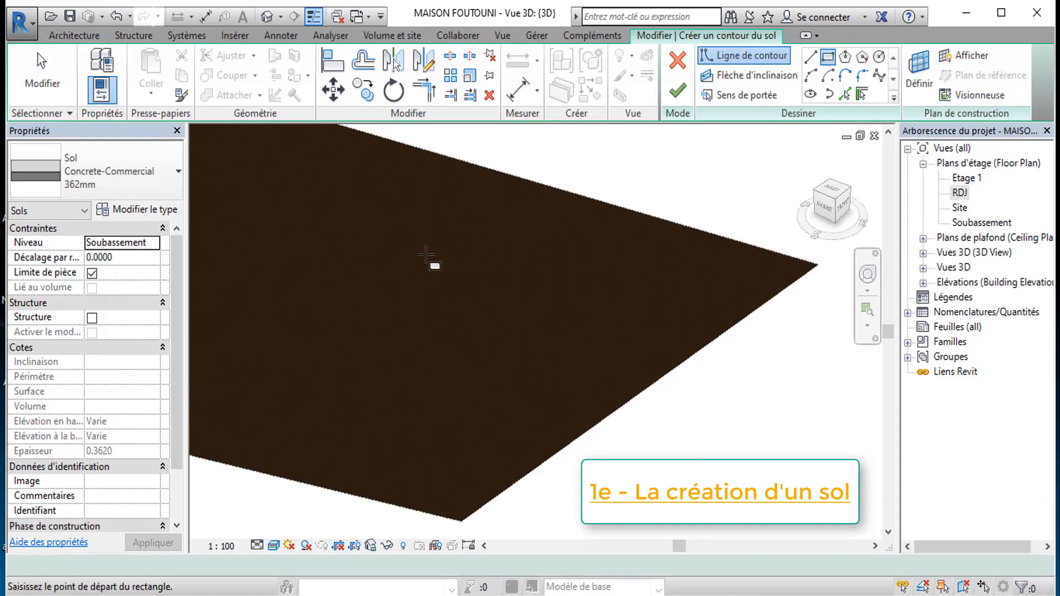
left_click(420, 246)
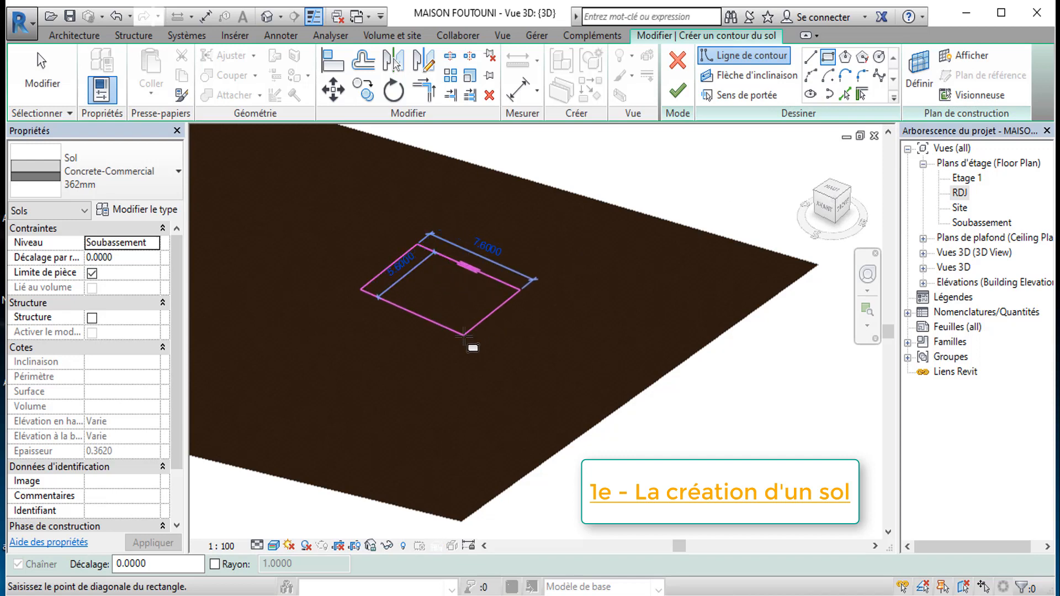
left_click(486, 352)
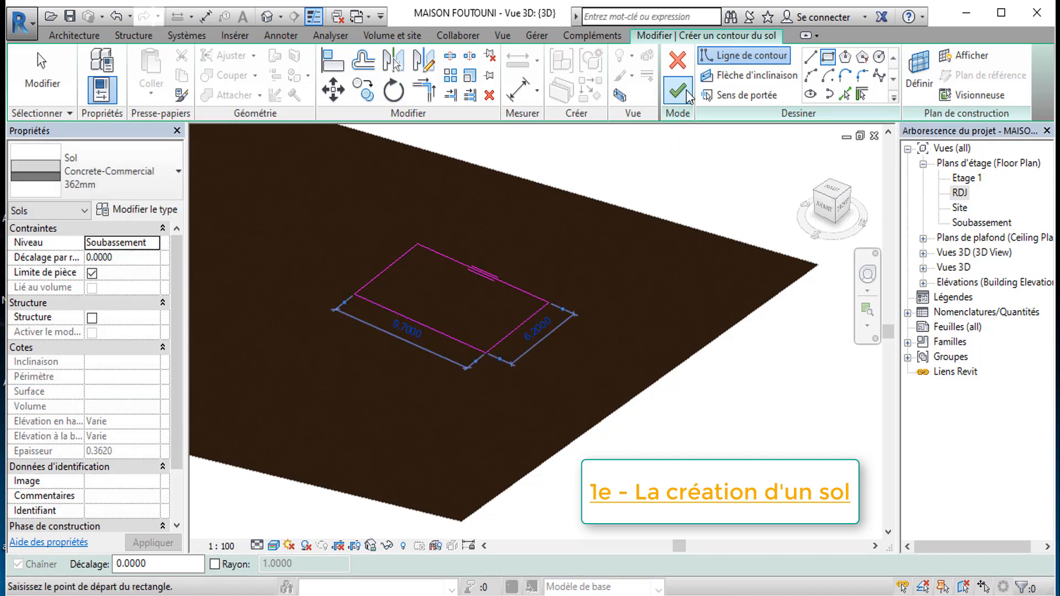
left_click(680, 93)
left_click(419, 365)
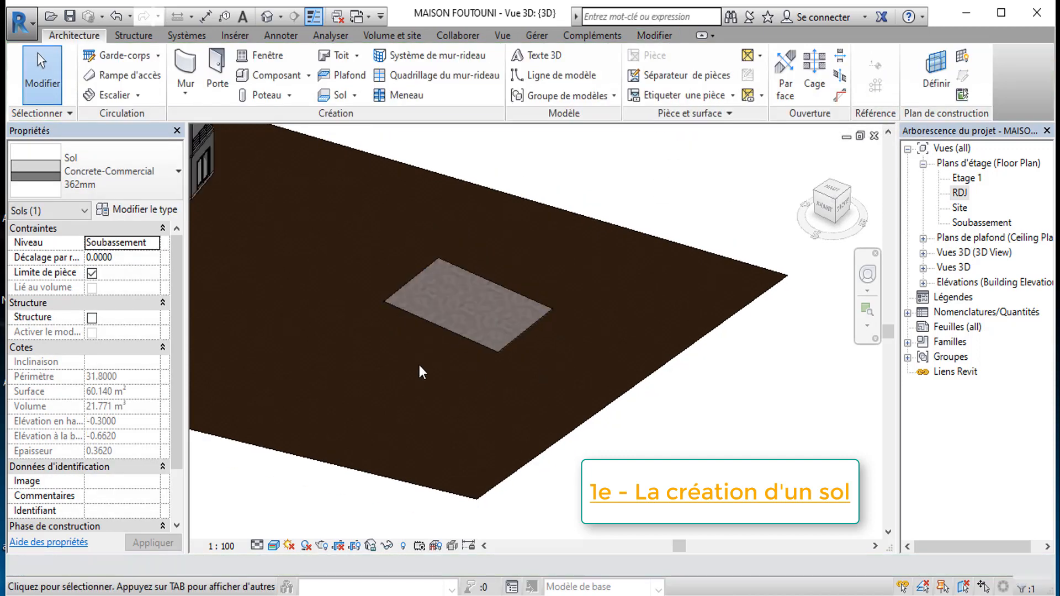
Step: Split the top face of the new floor with a six-sided polygon near its upper-left corner
scroll(421, 354, "up", 2)
scroll(421, 316, "down", 1)
middle_click_drag(422, 316, 501, 443, "shift")
scroll(423, 186, "up", 2)
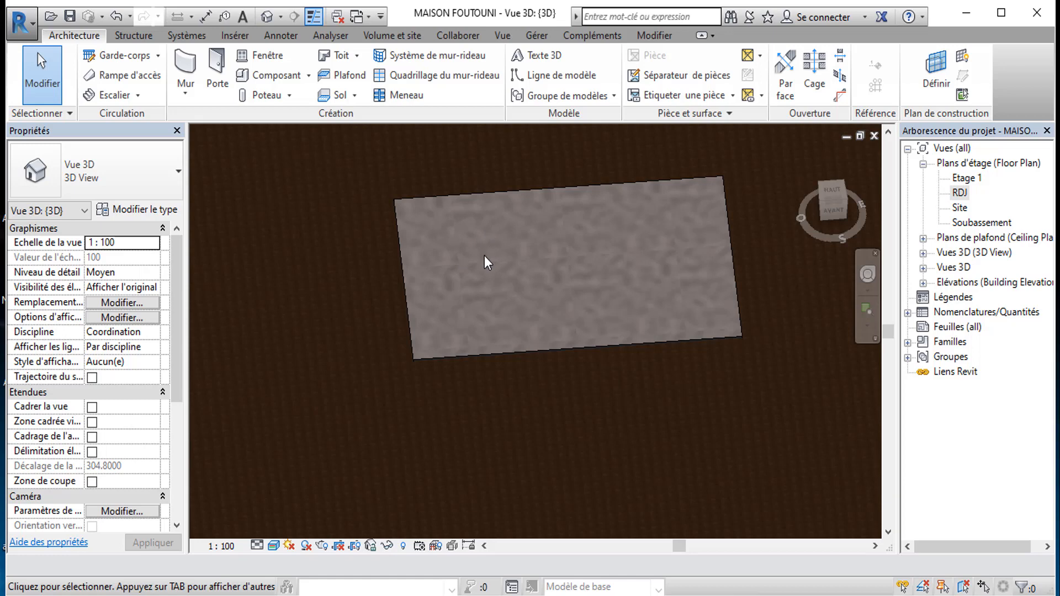
left_click(435, 197)
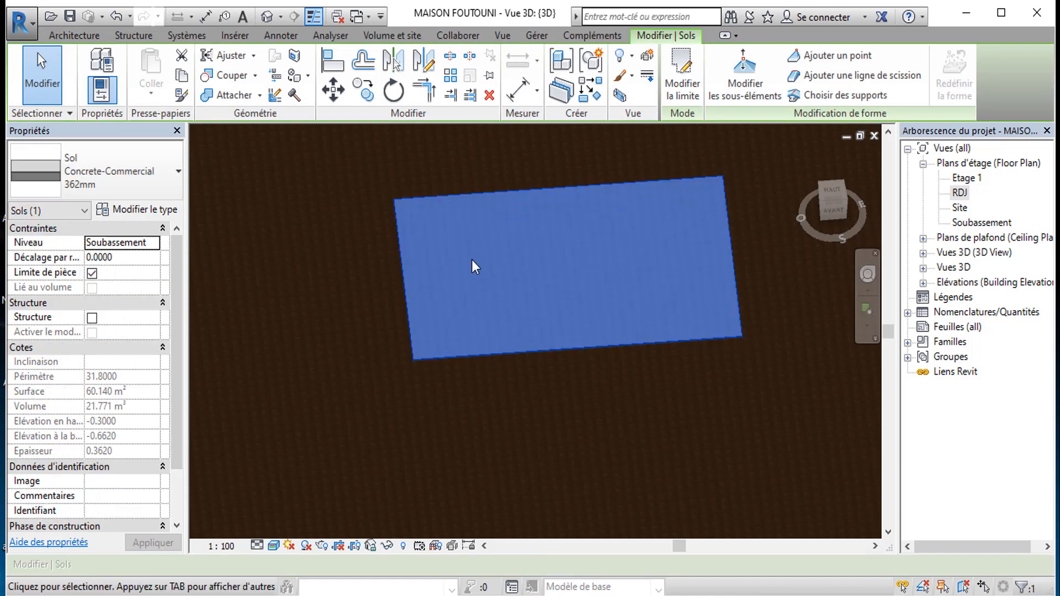
left_click(295, 56)
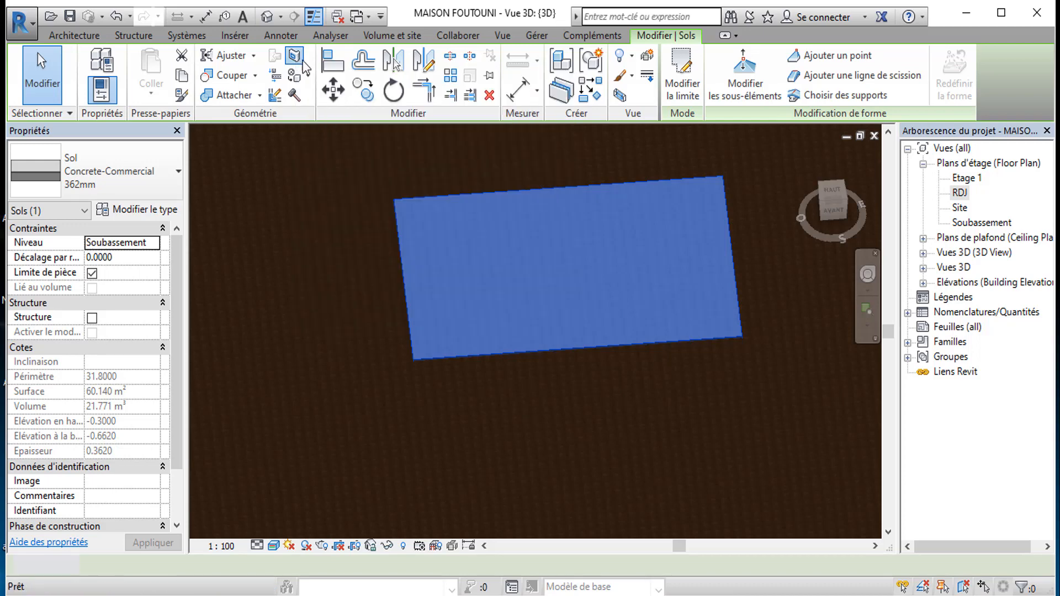
left_click(468, 191)
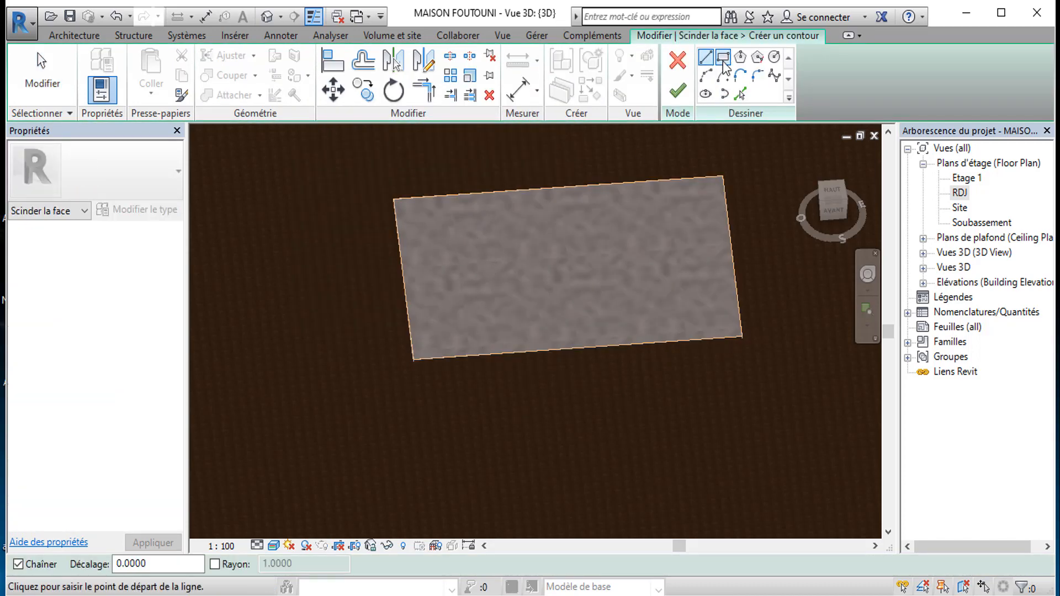
left_click(742, 58)
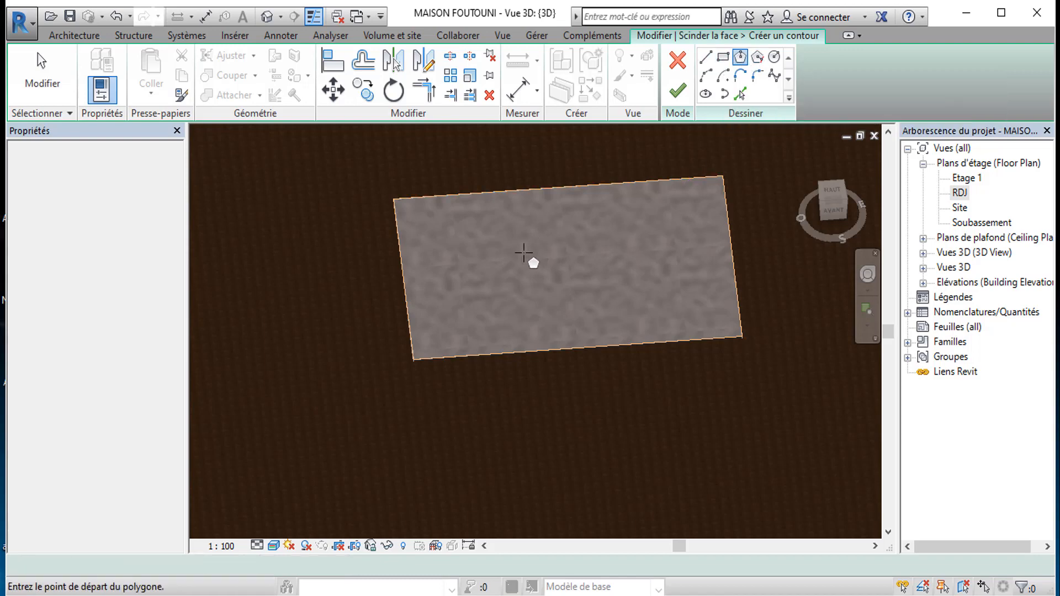
left_click(478, 248)
left_click(504, 276)
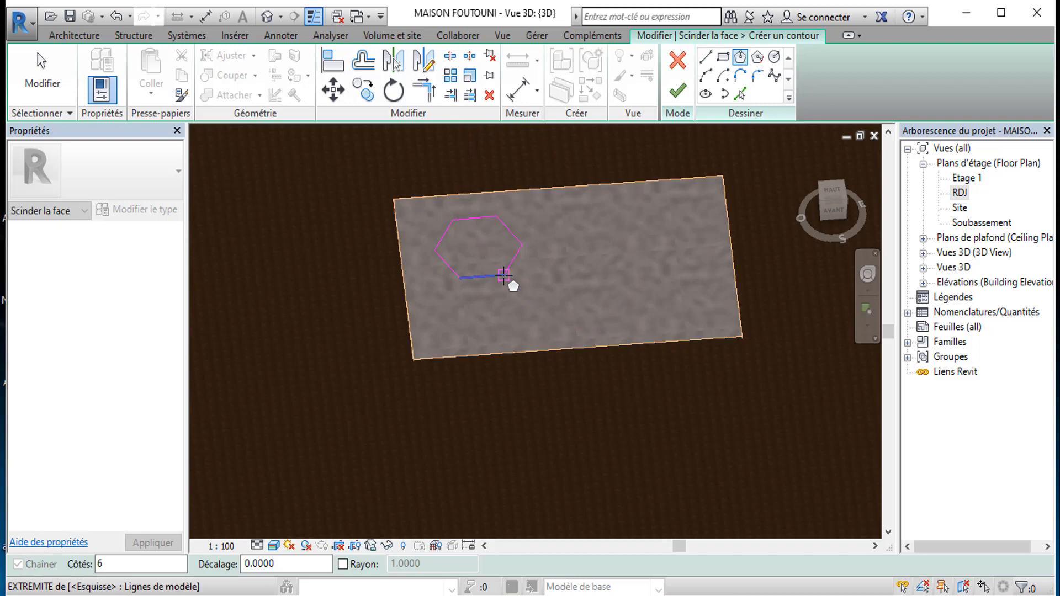
left_click(678, 90)
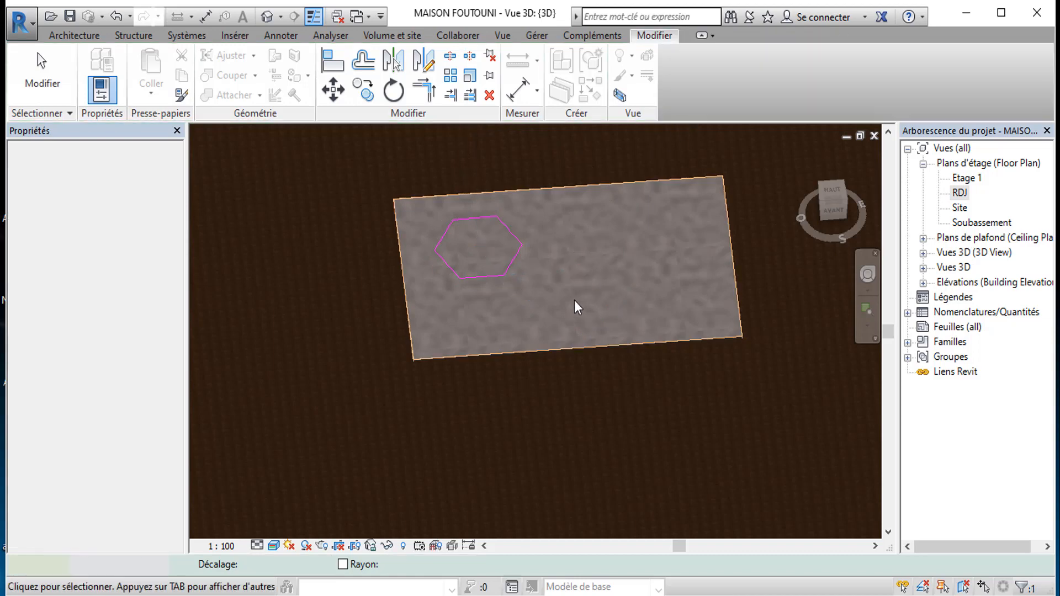
Step: Paint the hexagonal split region of the floor with the material "Béton, léger"
left_click(448, 226)
scroll(461, 238, "up", 2)
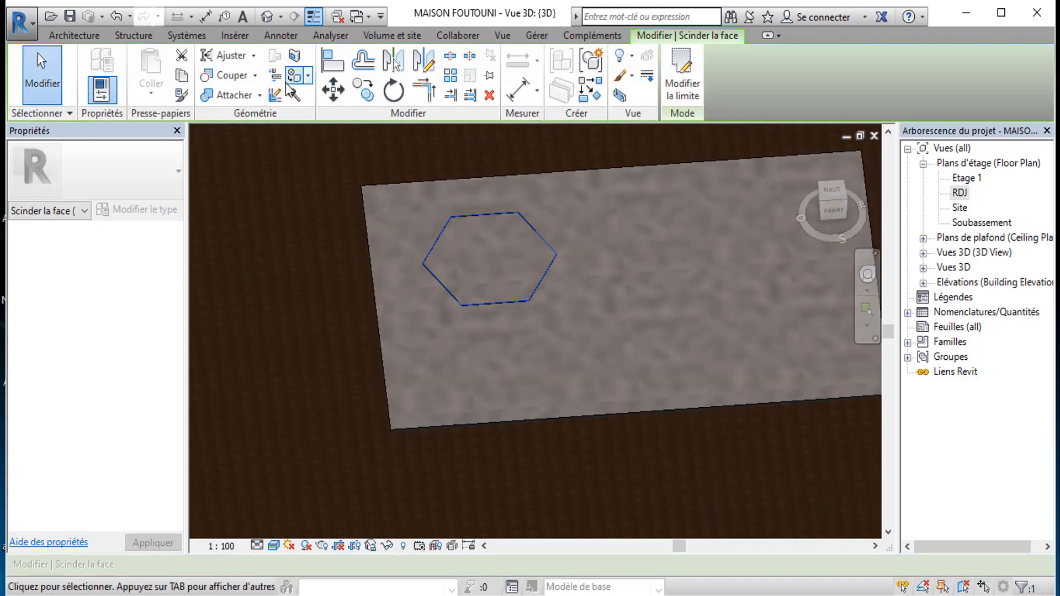
left_click(308, 77)
left_click(330, 103)
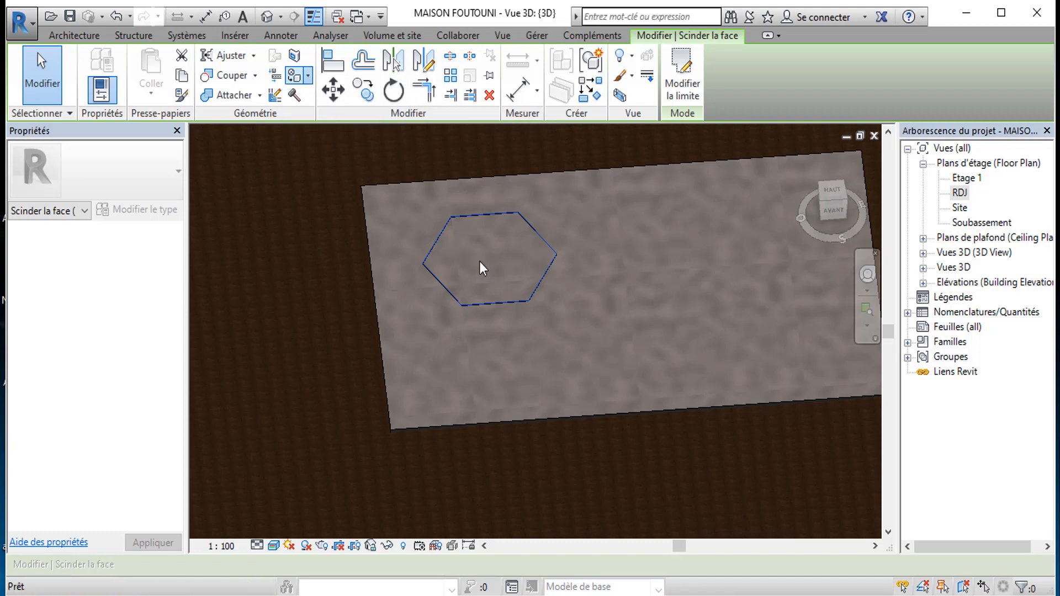
left_click(271, 345)
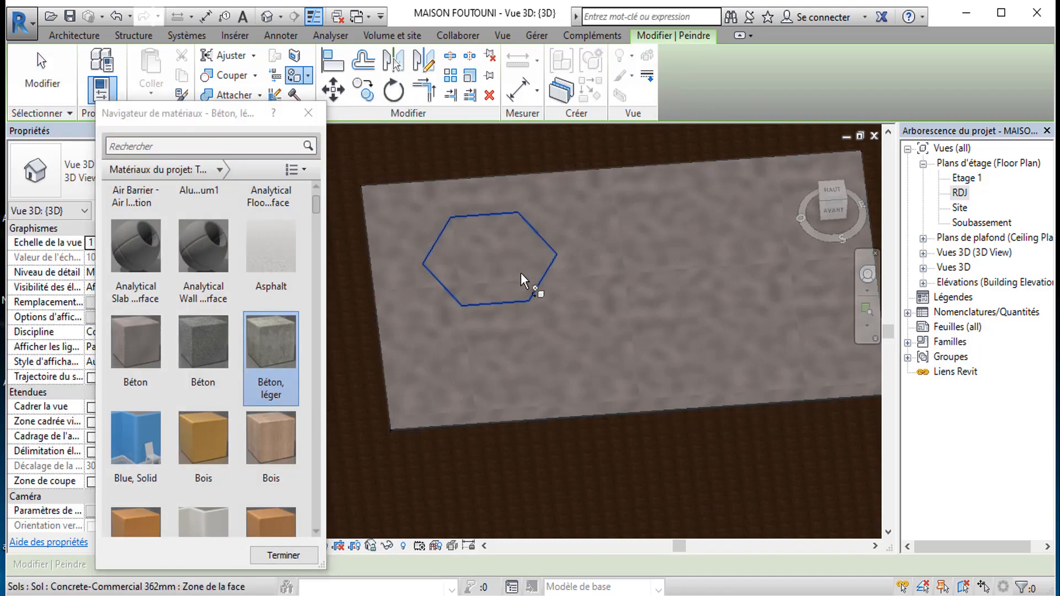
left_click(501, 263)
scroll(464, 259, "up", 4)
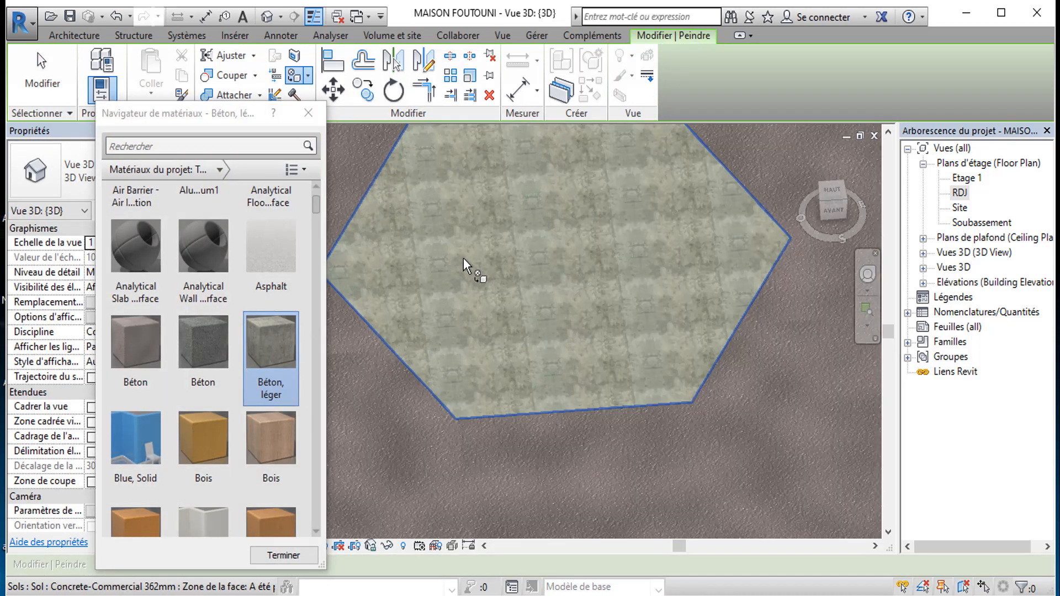
scroll(463, 259, "down", 4)
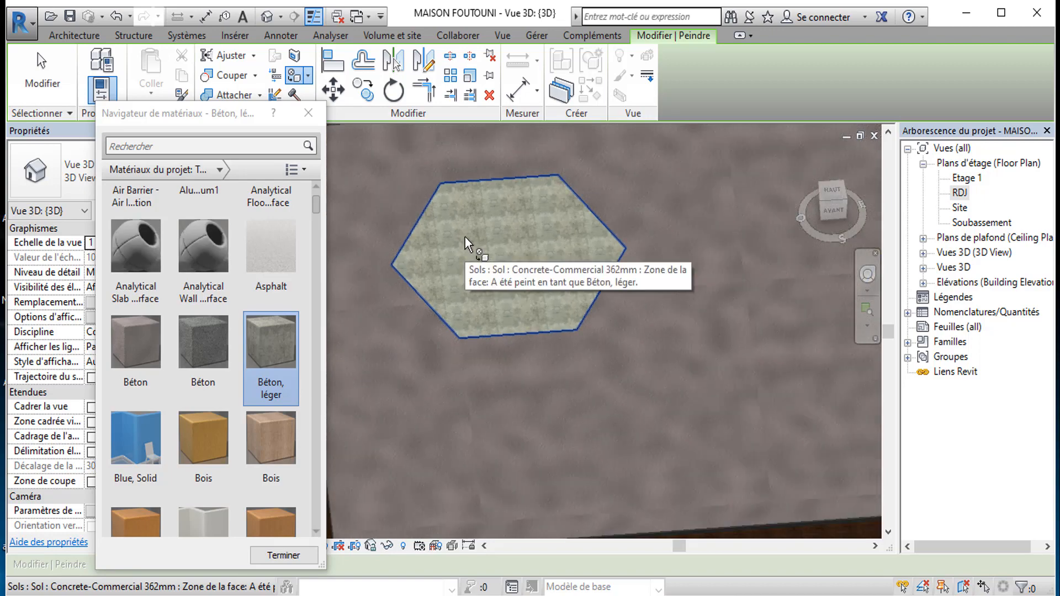
scroll(465, 237, "down", 2)
scroll(465, 237, "down", 2)
scroll(465, 236, "down", 2)
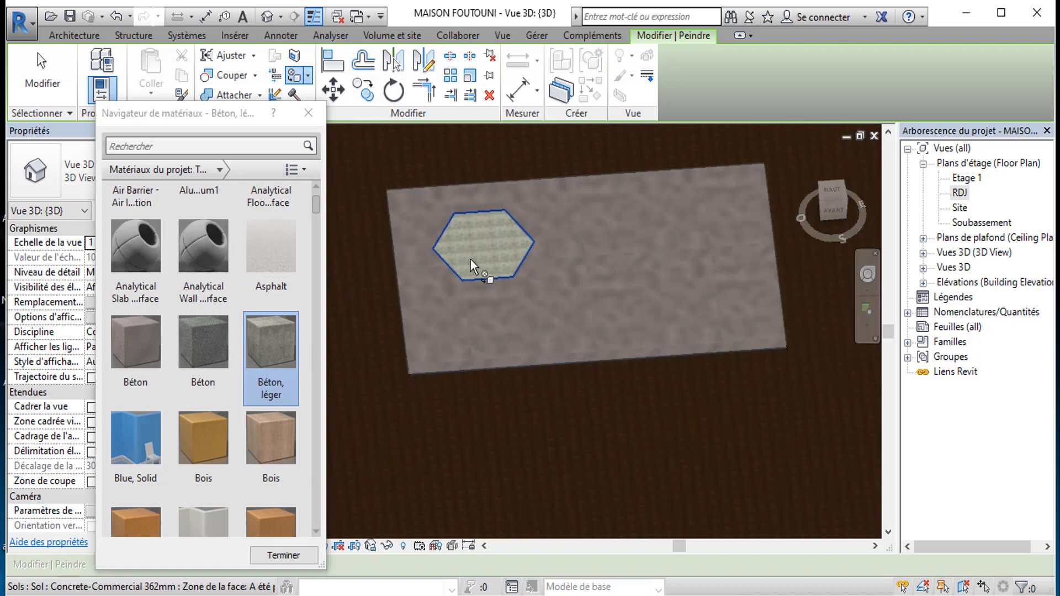
key("Escape")
scroll(483, 267, "down", 2)
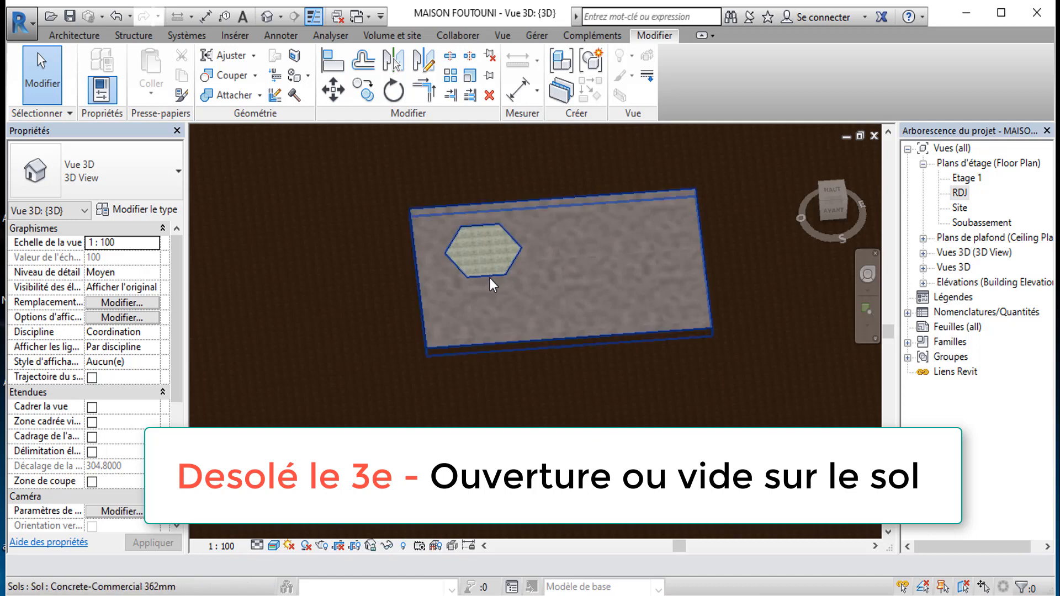
scroll(416, 297, "down", 2)
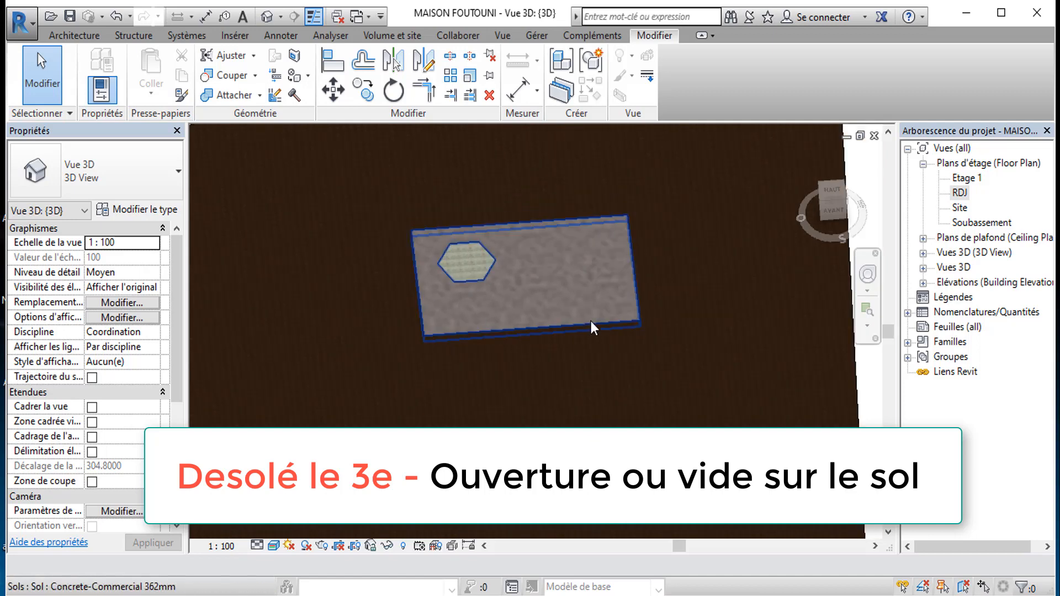
left_click(611, 220)
double_click(610, 221)
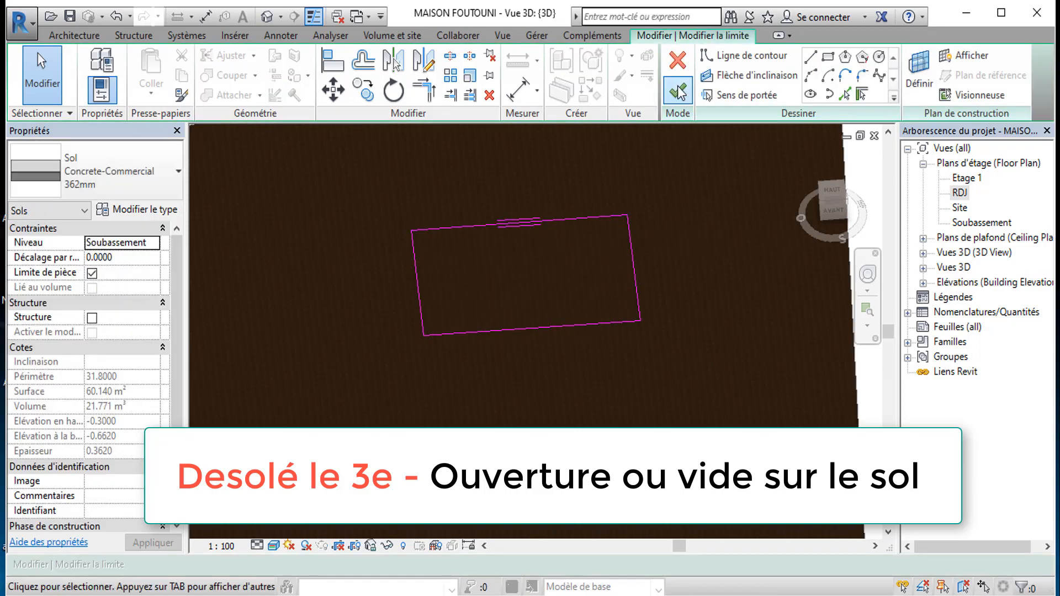
left_click(677, 90)
left_click(661, 259)
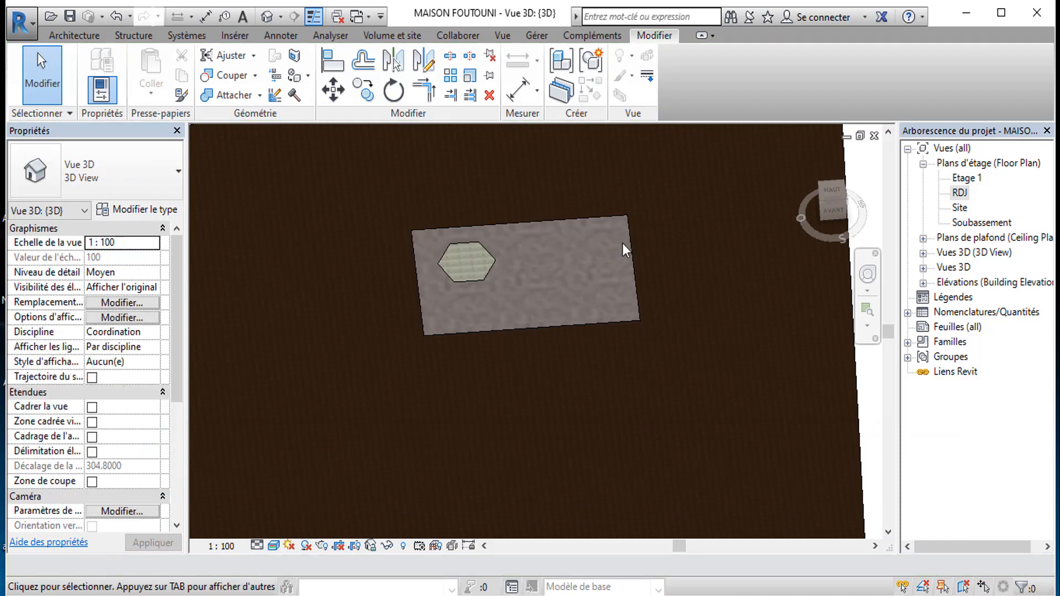
Step: Edit the floor's boundary and sketch a six-sided polygon opening inside the right half of the outline
left_click(596, 216)
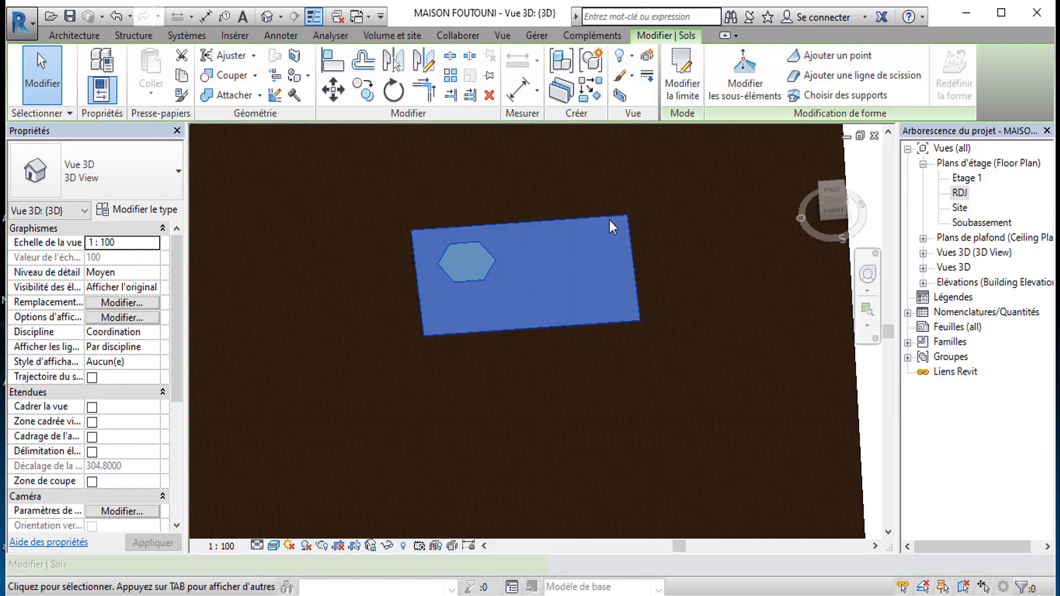
left_click(682, 97)
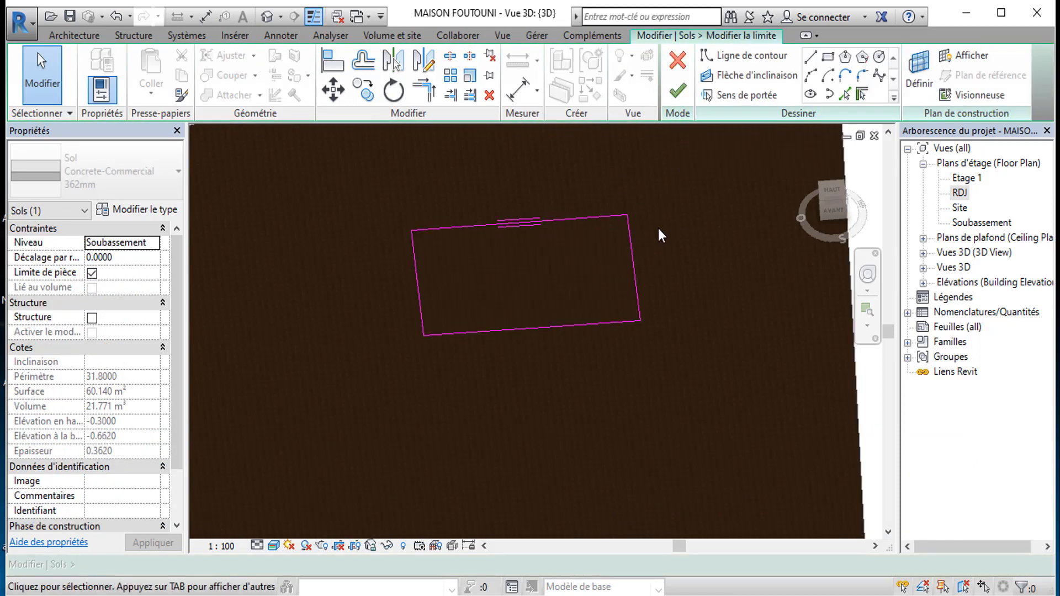
left_click(845, 56)
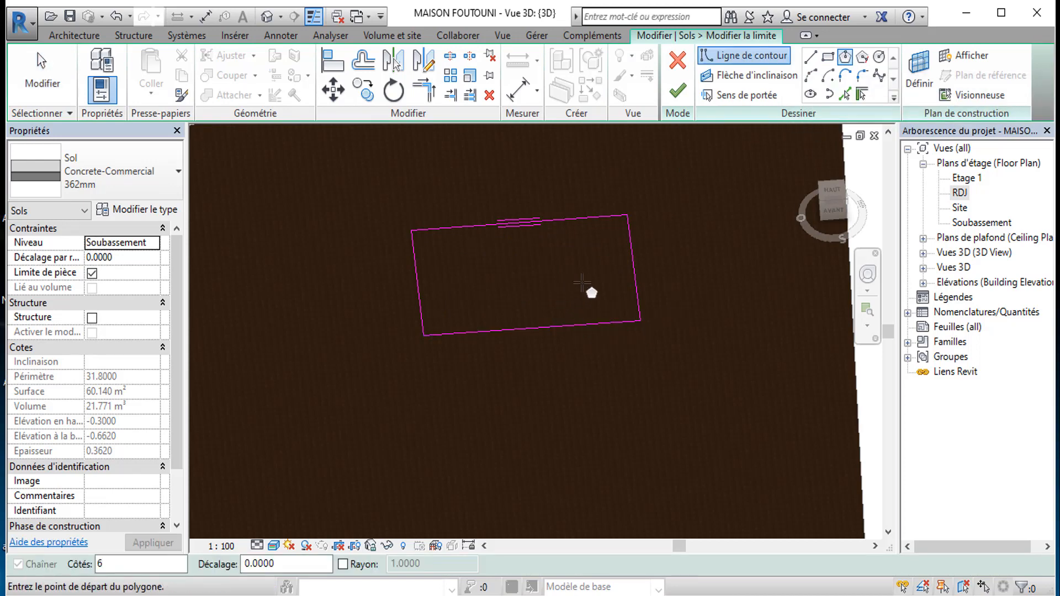
left_click(569, 273)
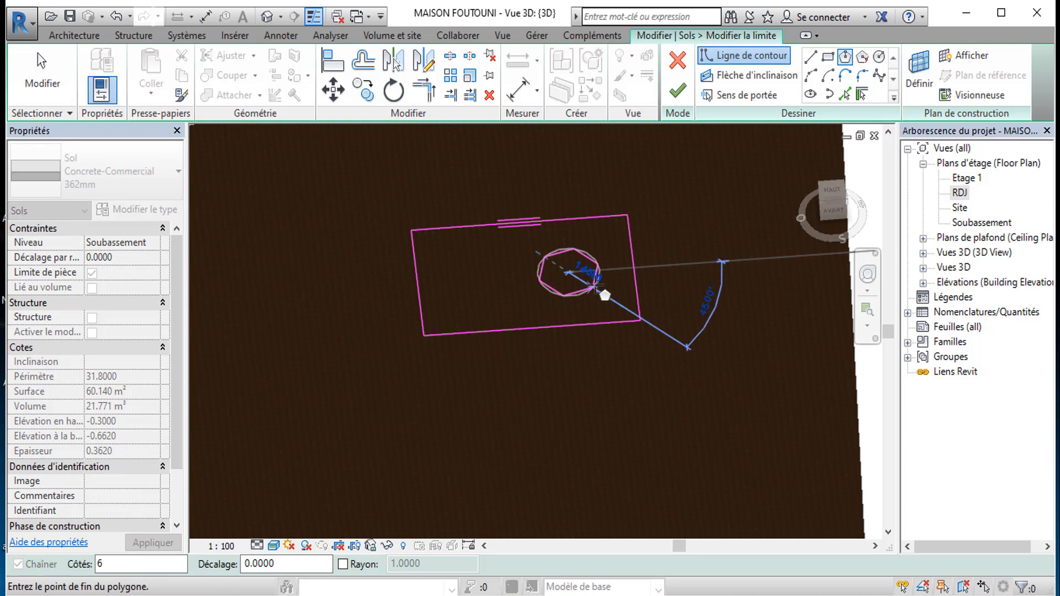
left_click(605, 295)
scroll(591, 295, "up", 2)
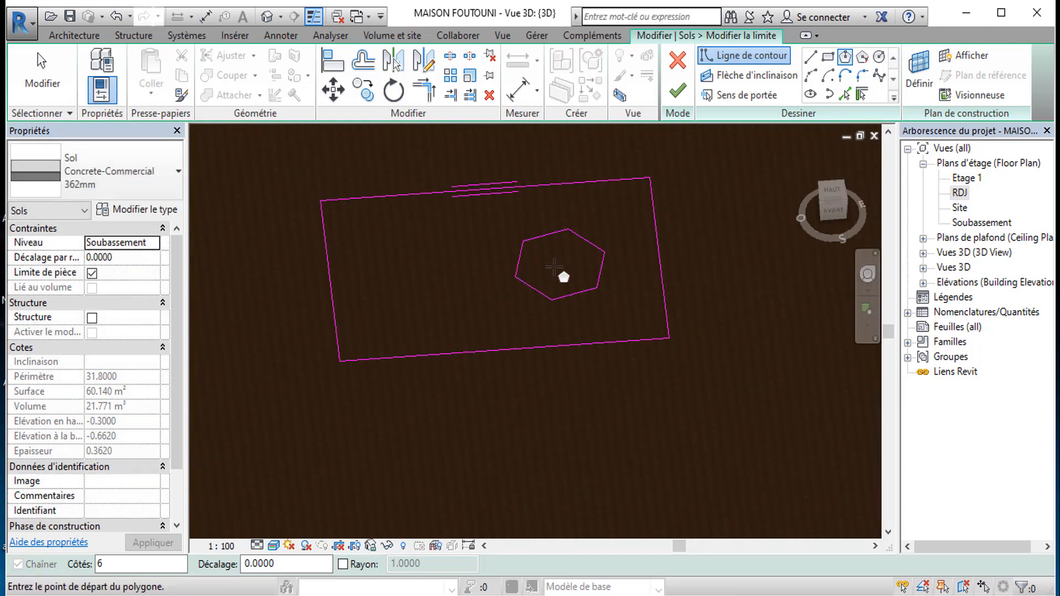
Step: Sketch a rectangular opening about 0.6 by 0.8 m inside the floor outline near its lower-left corner
left_click(828, 56)
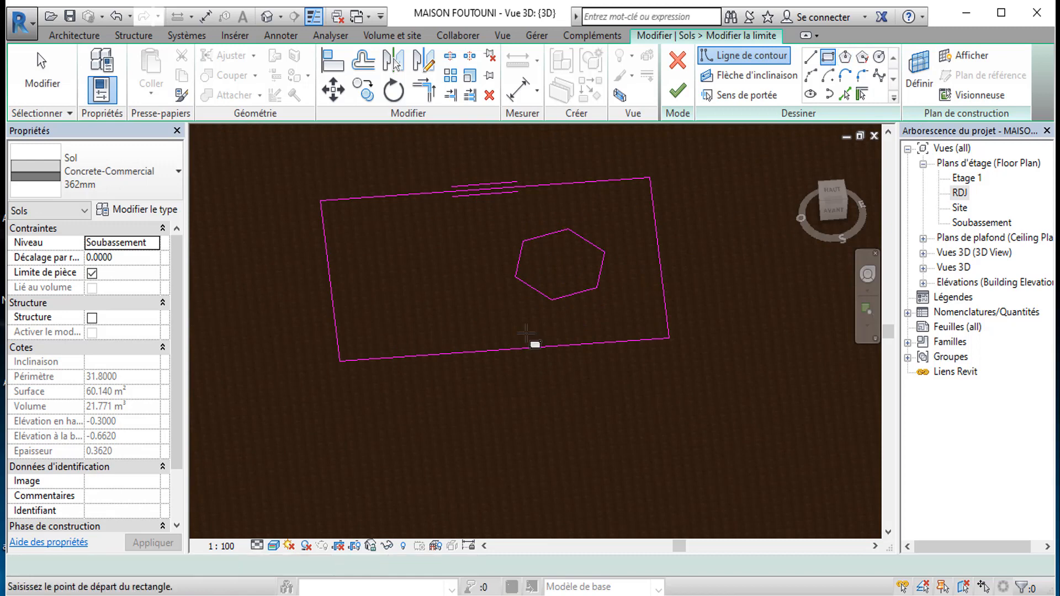
left_click(379, 305)
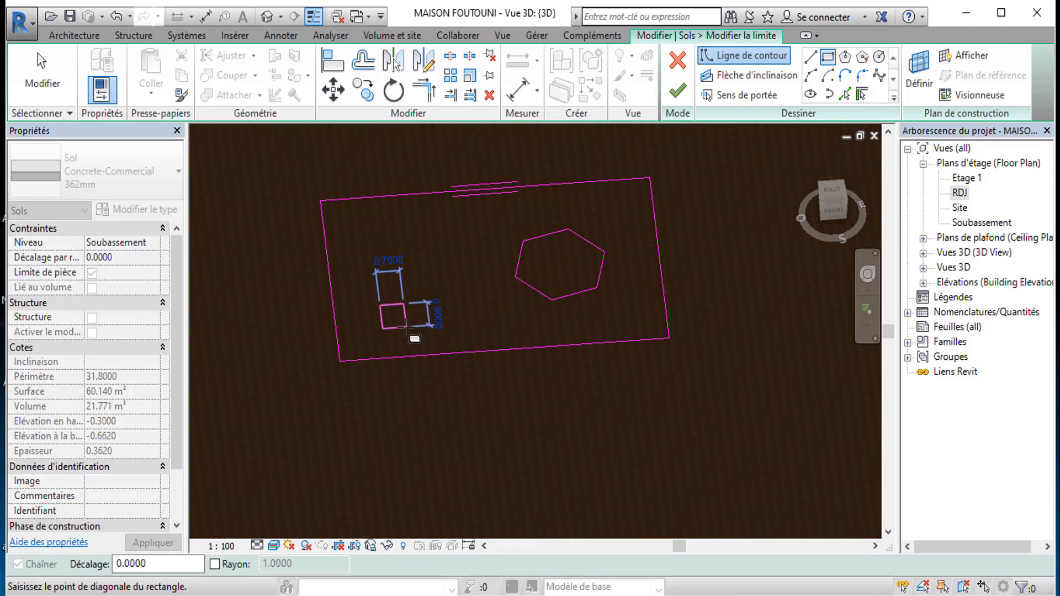
left_click(402, 325)
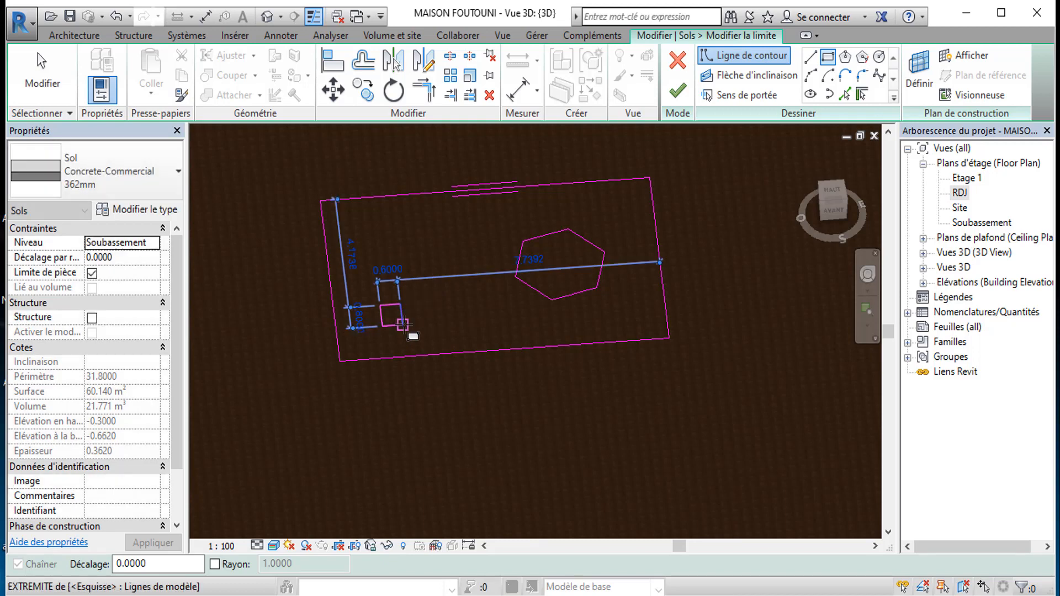
scroll(405, 331, "up", 3)
key("Escape")
scroll(399, 339, "up", 2)
key("Escape")
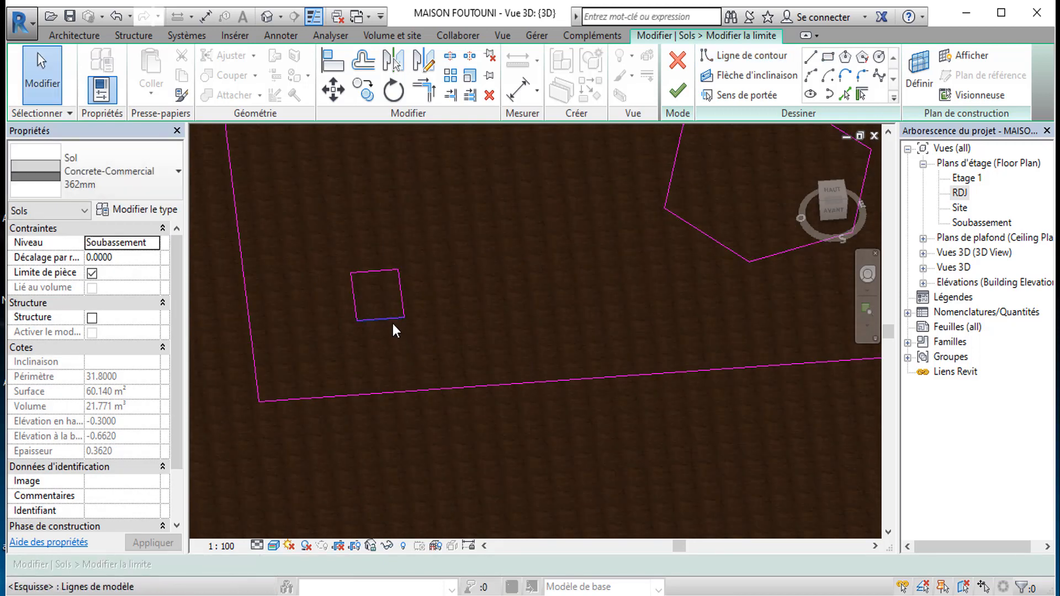
Step: Set the distance between the small opening's lower and upper edges to 0.6 m
left_click(398, 319)
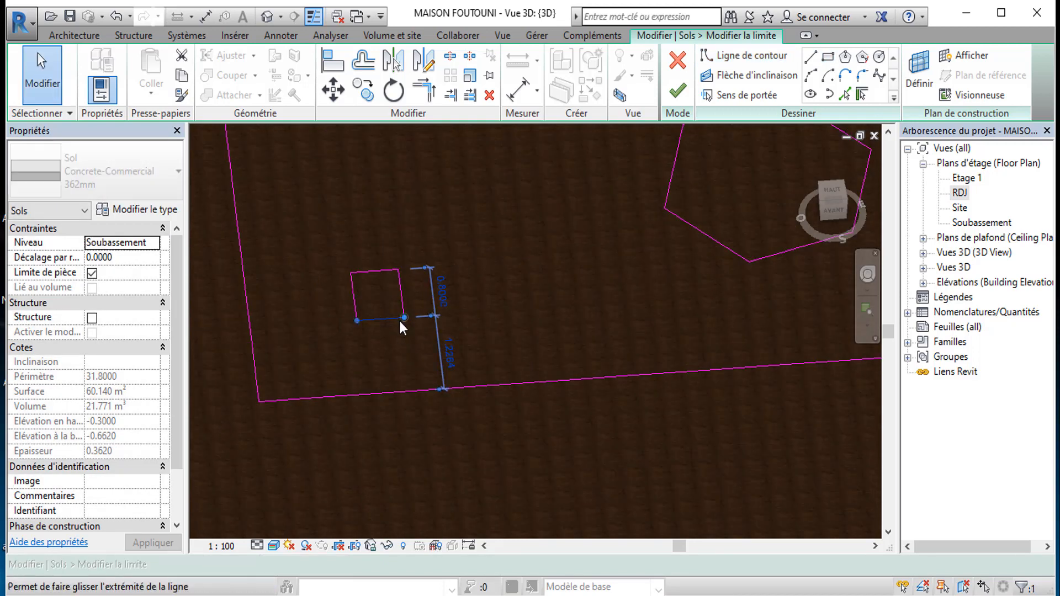
left_click(450, 304)
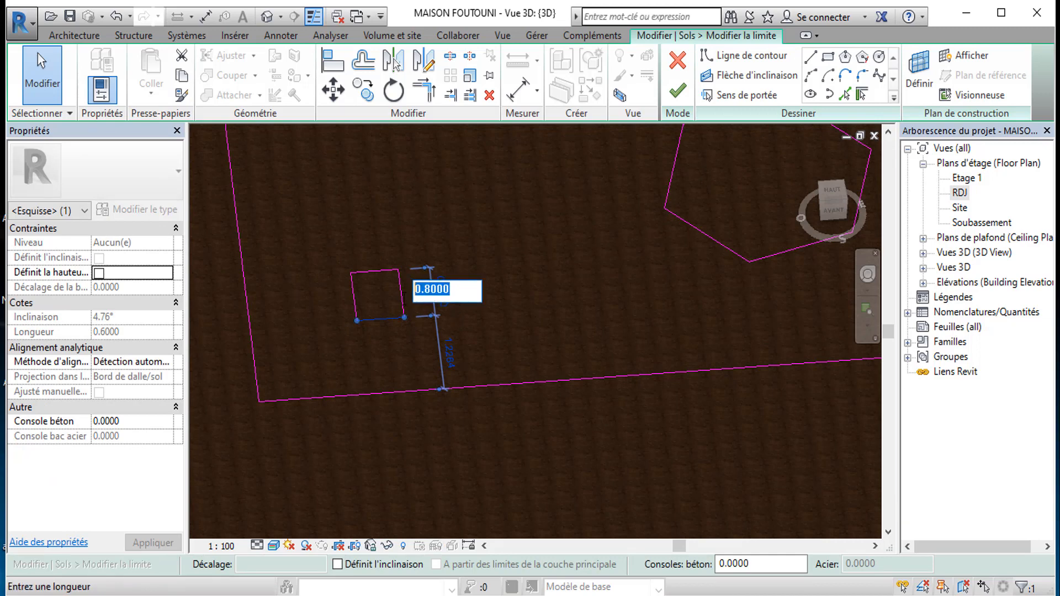
type("0.6")
key("Return")
left_click(367, 348)
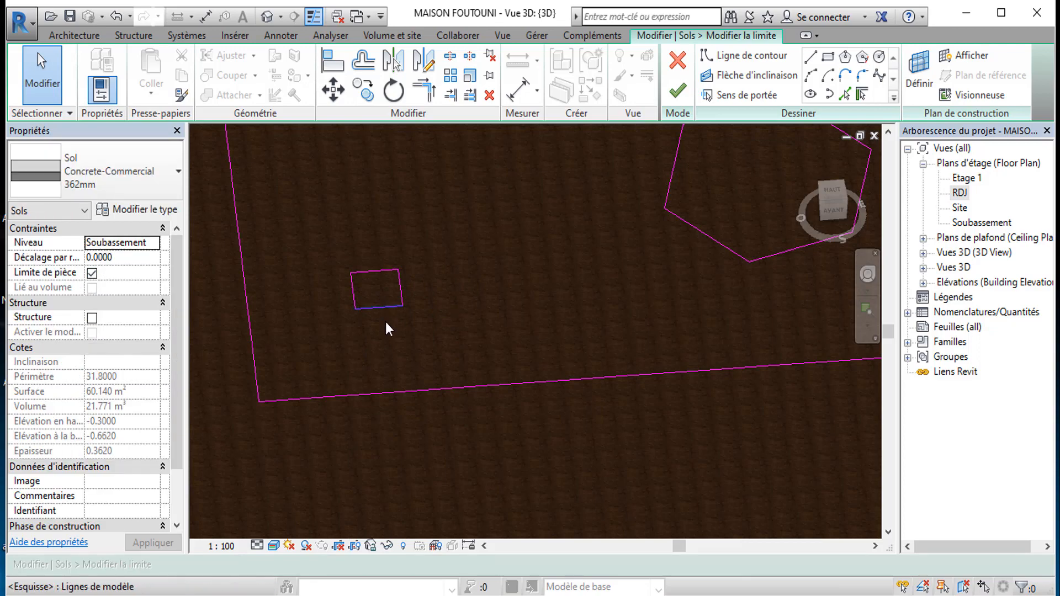
scroll(386, 322, "down", 2)
scroll(413, 323, "down", 2)
scroll(386, 317, "up", 3)
scroll(514, 327, "down", 2)
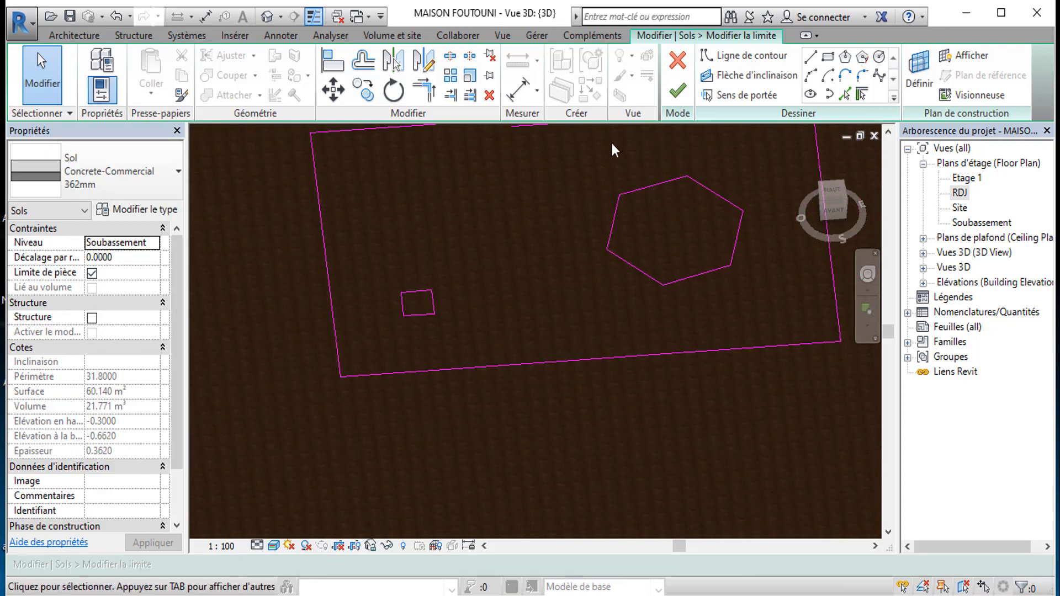
Step: Finish the floor's boundary edit so the hexagonal and small rectangular openings are cut through the slab
left_click(680, 93)
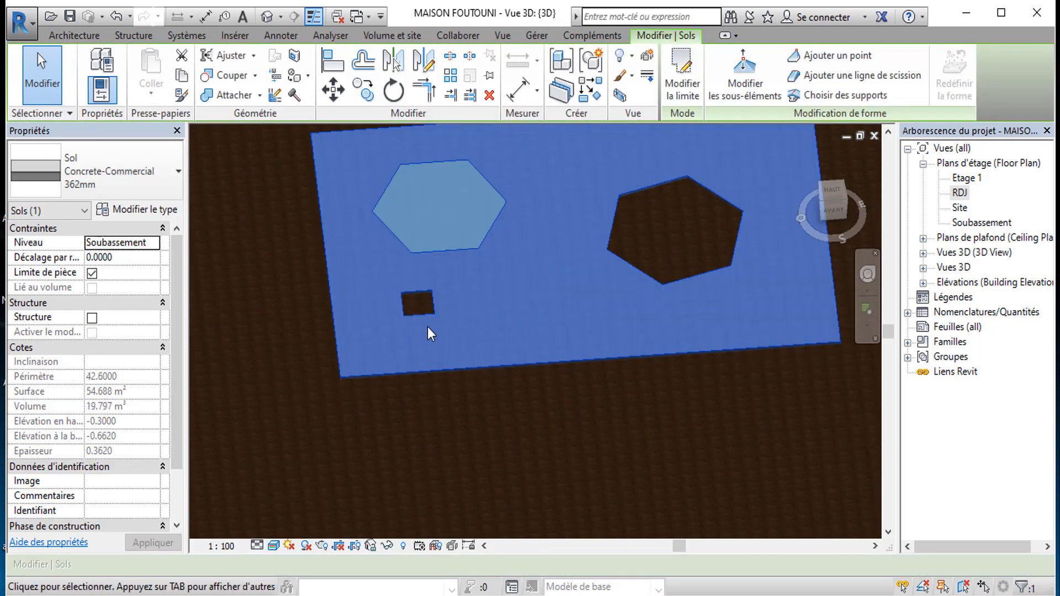
left_click(440, 377)
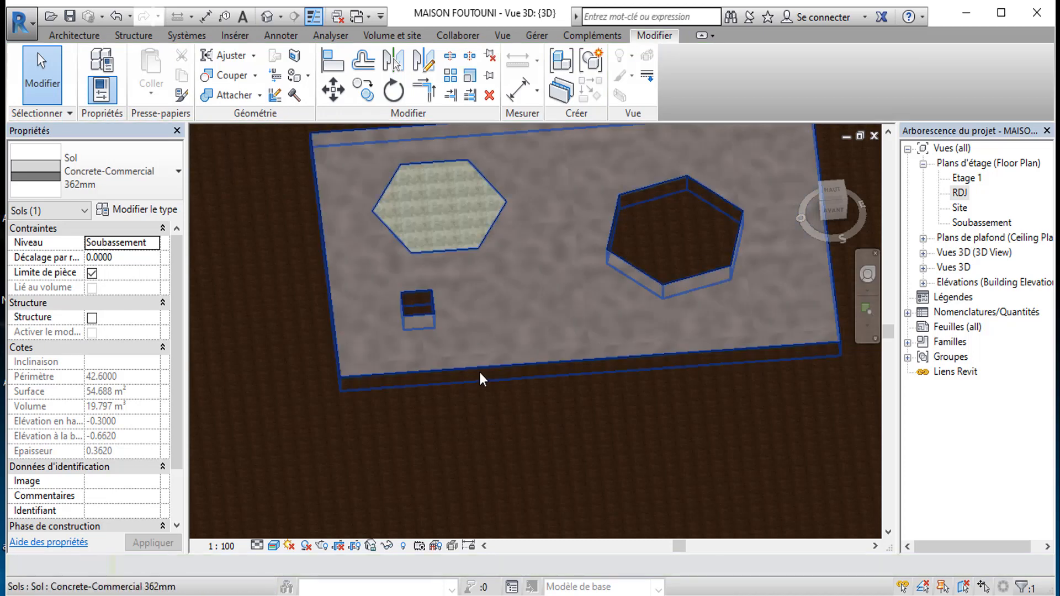
scroll(479, 375, "down", 2)
scroll(580, 279, "down", 1)
scroll(525, 347, "down", 1)
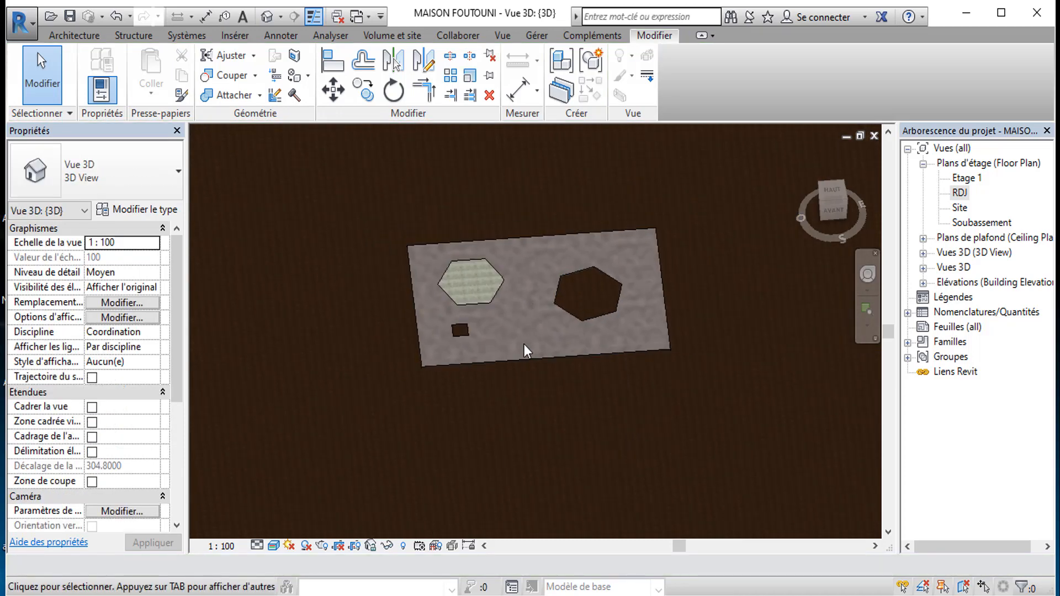
middle_click_drag(455, 340, 488, 432, "shift")
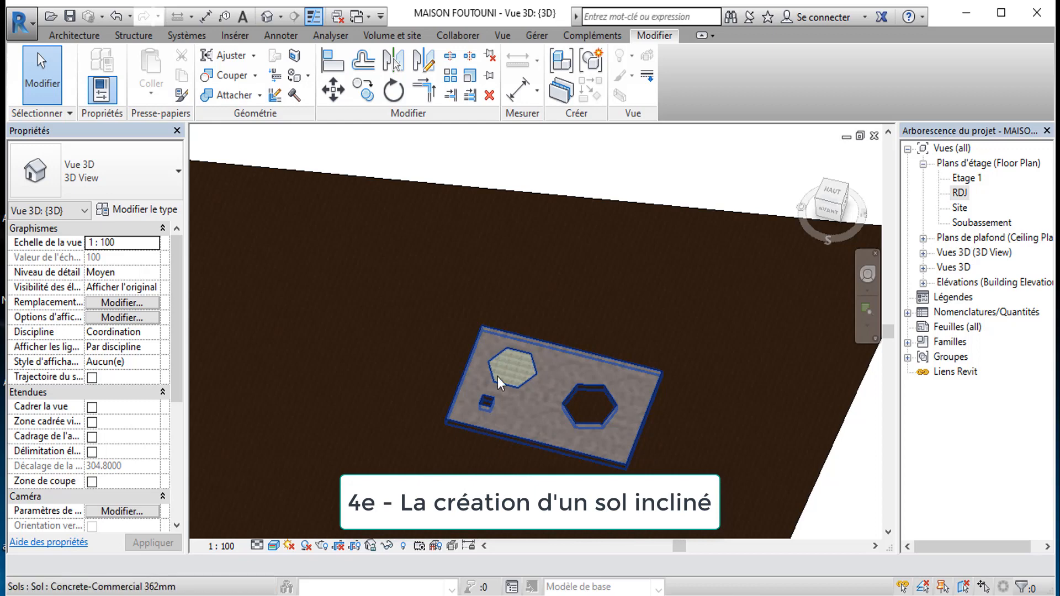
Step: Create a rectangular Concrete-Commercial 362mm floor about 1.7 by 4.8 m on the terrain between the house and the existing floor
scroll(498, 376, "down", 5)
scroll(413, 373, "up", 3)
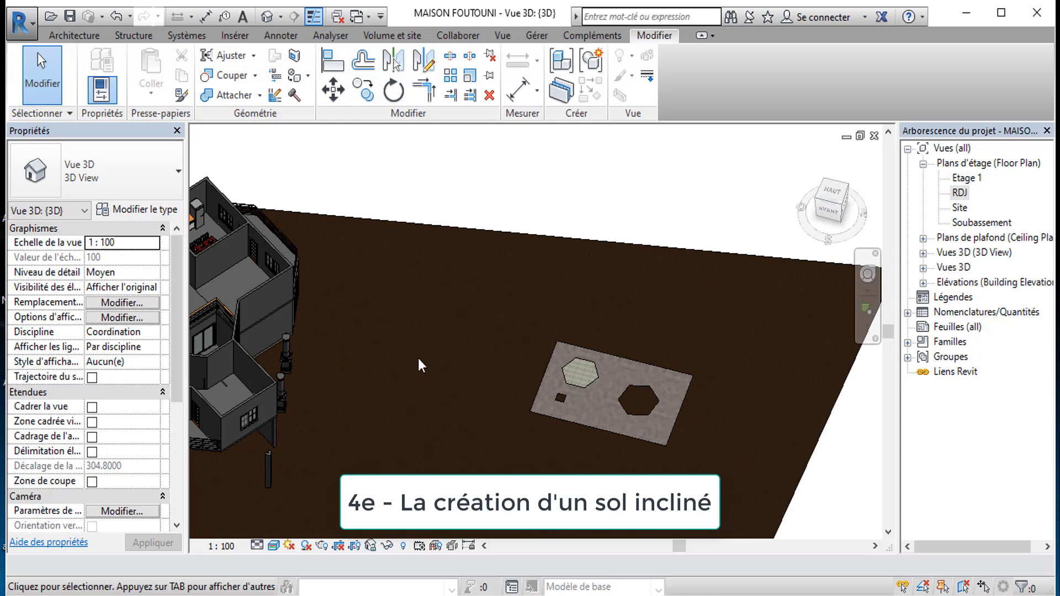
left_click(73, 36)
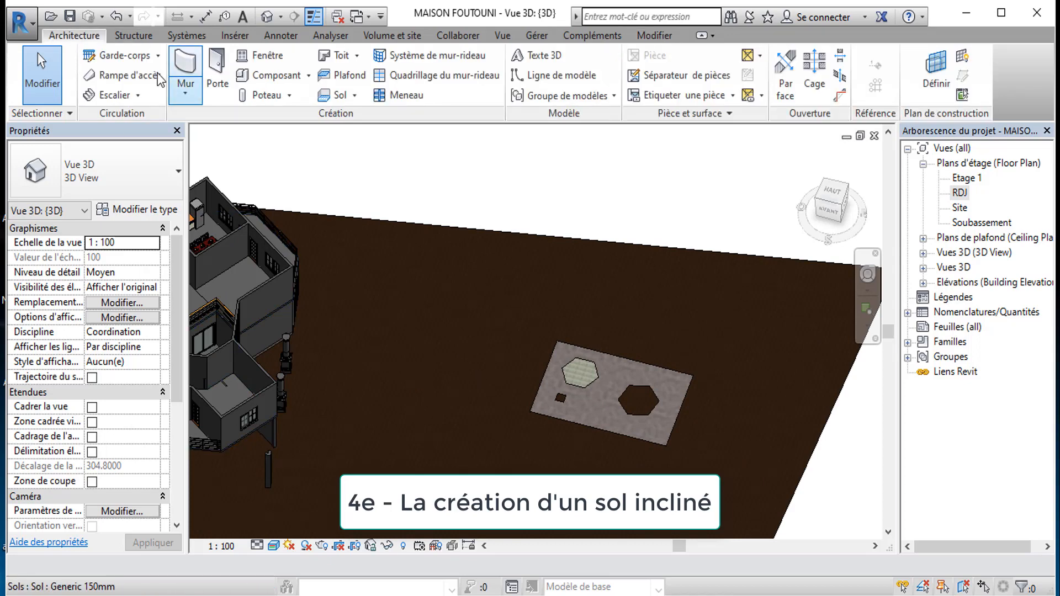
left_click(341, 101)
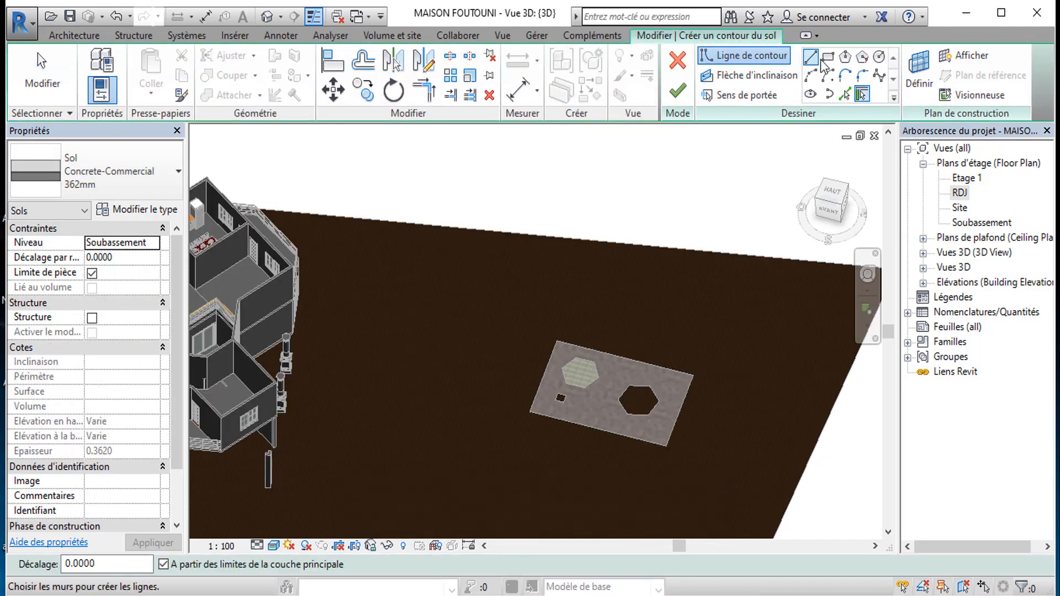
left_click(828, 56)
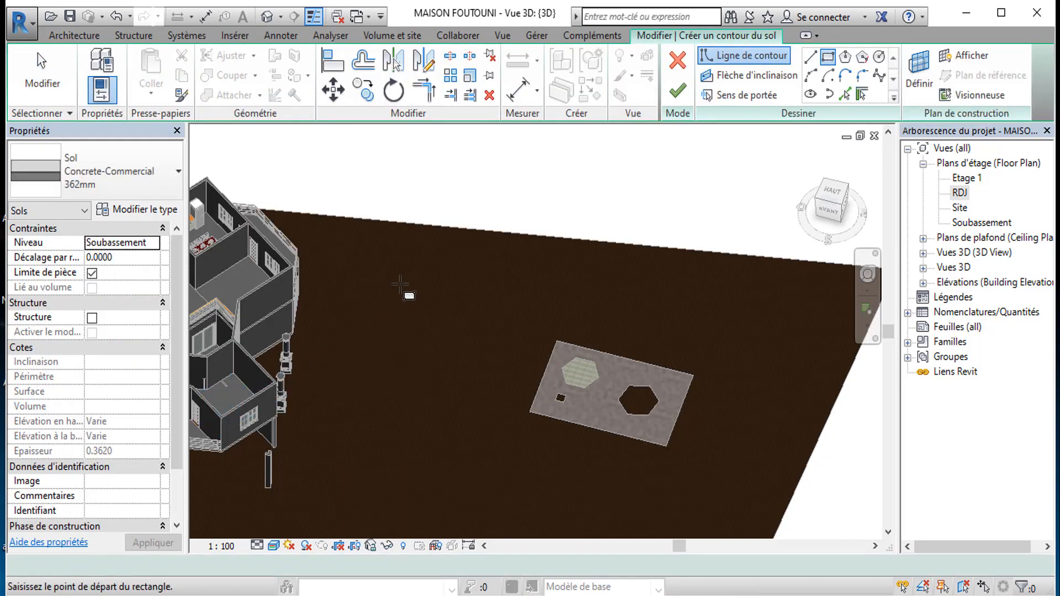
left_click(422, 290)
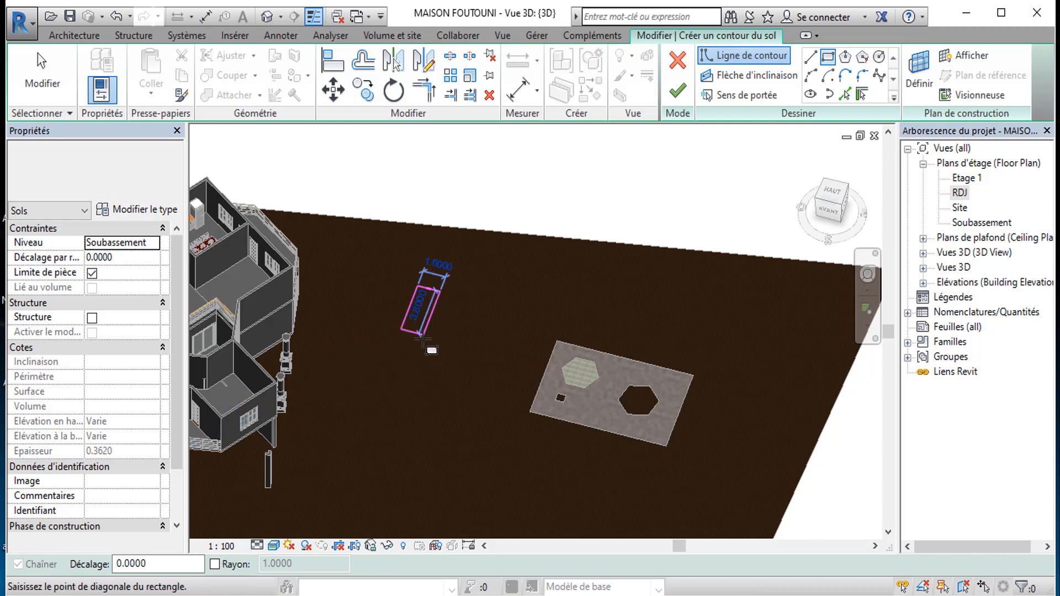
left_click(422, 347)
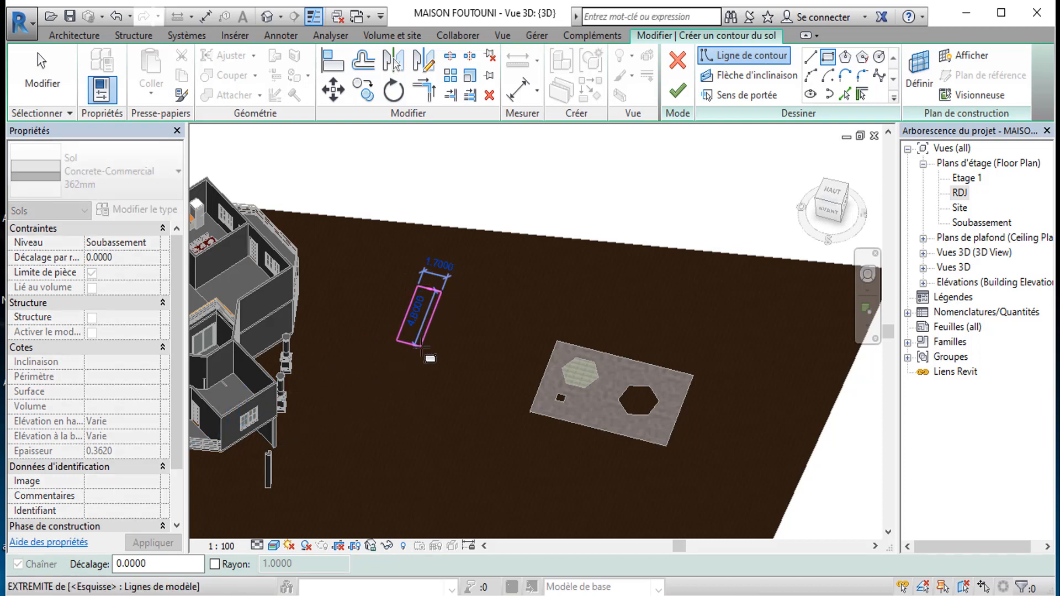
left_click(677, 90)
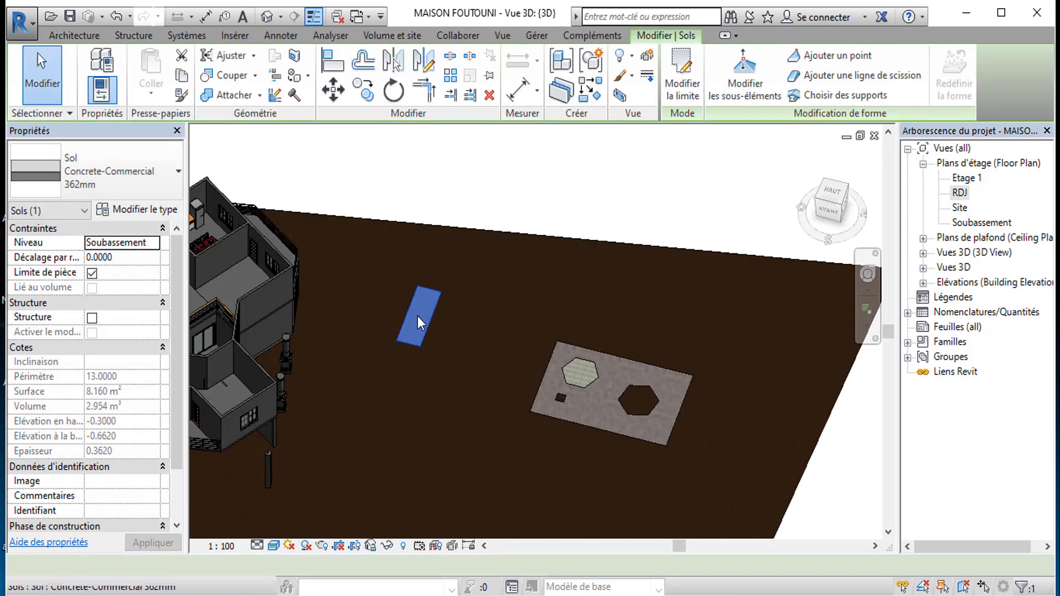
Step: Edit the new floor's boundary and draw a 4.8 m slope arrow from the midpoint of its near short edge to that of the far one
scroll(376, 303, "up", 3)
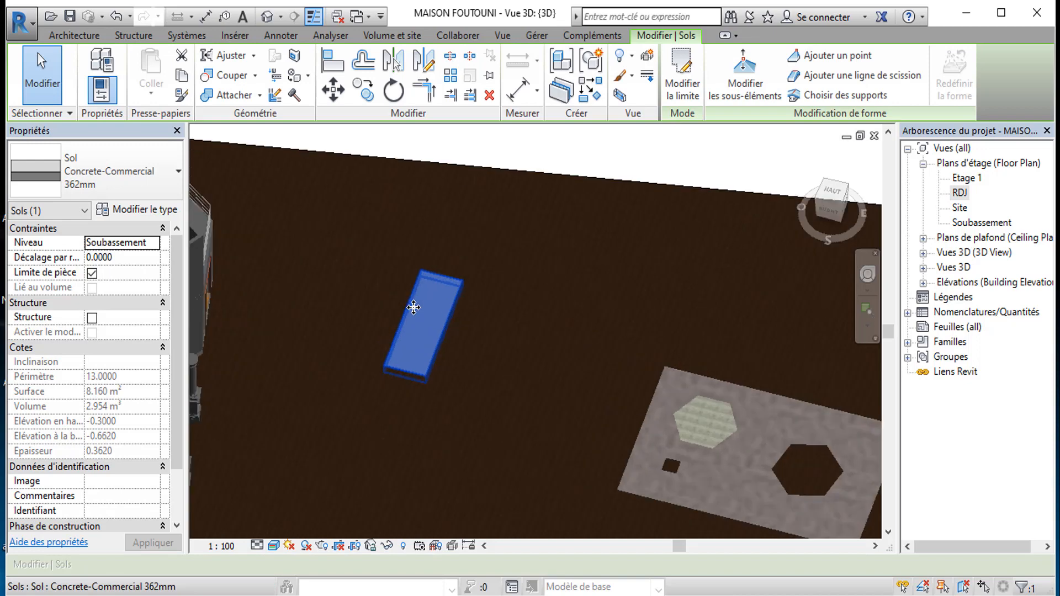
left_click(352, 301)
left_click(445, 345)
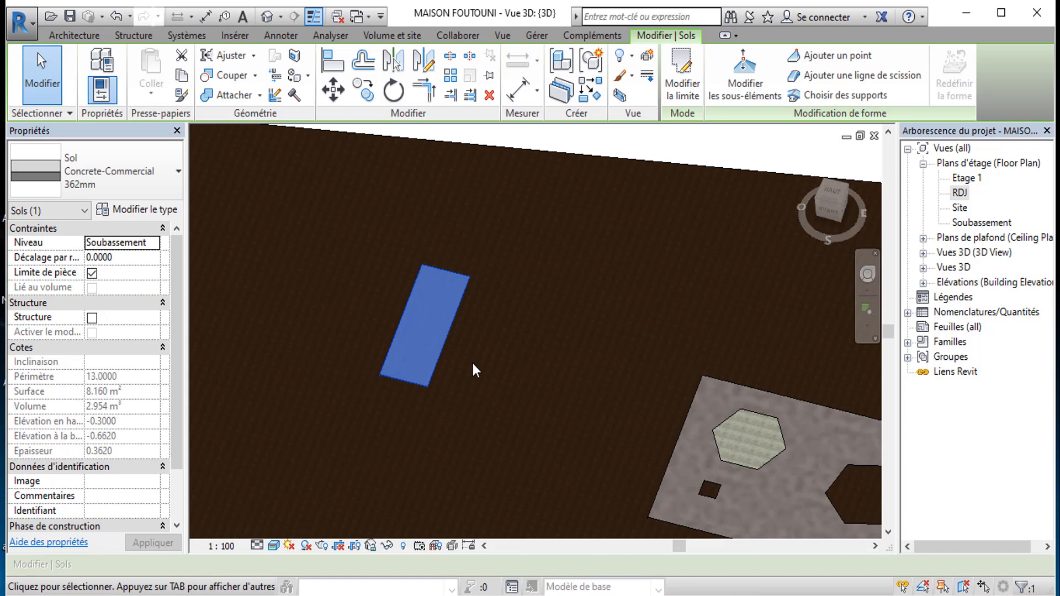
double_click(464, 300)
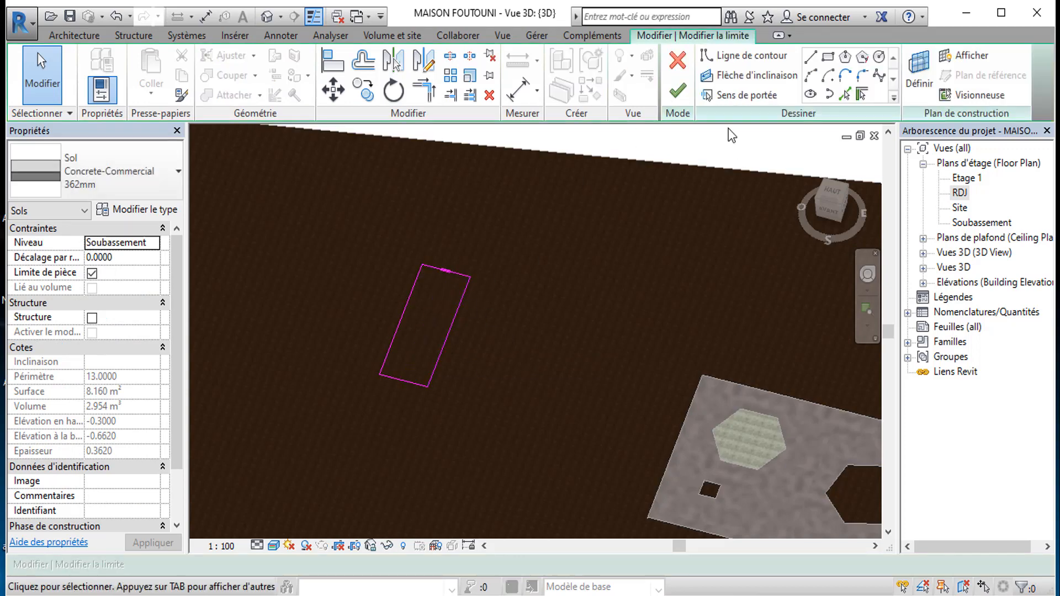
left_click(735, 77)
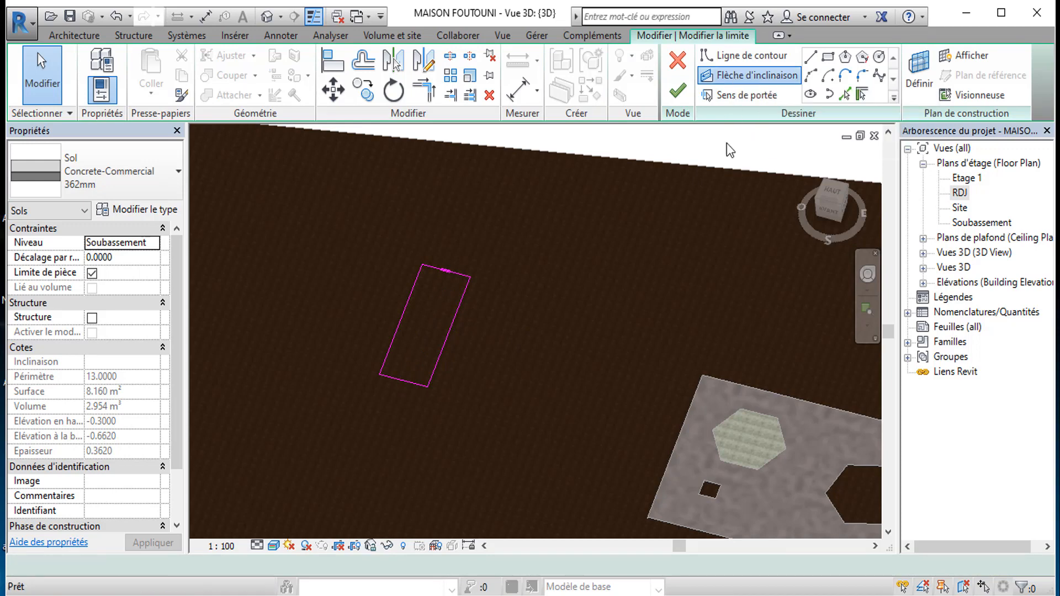
left_click(403, 379)
scroll(445, 264, "up", 3)
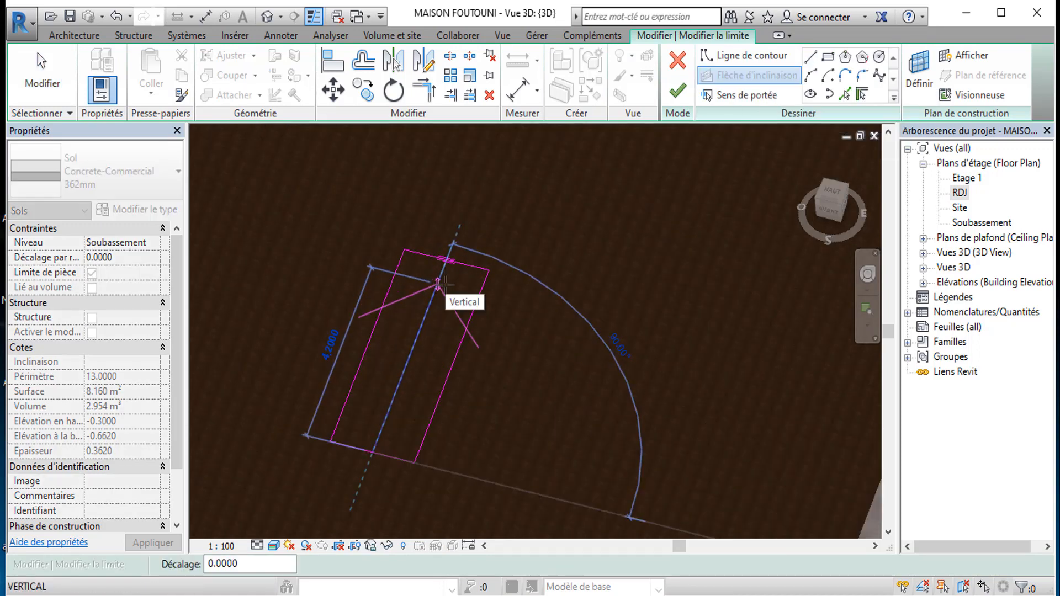
left_click(446, 253)
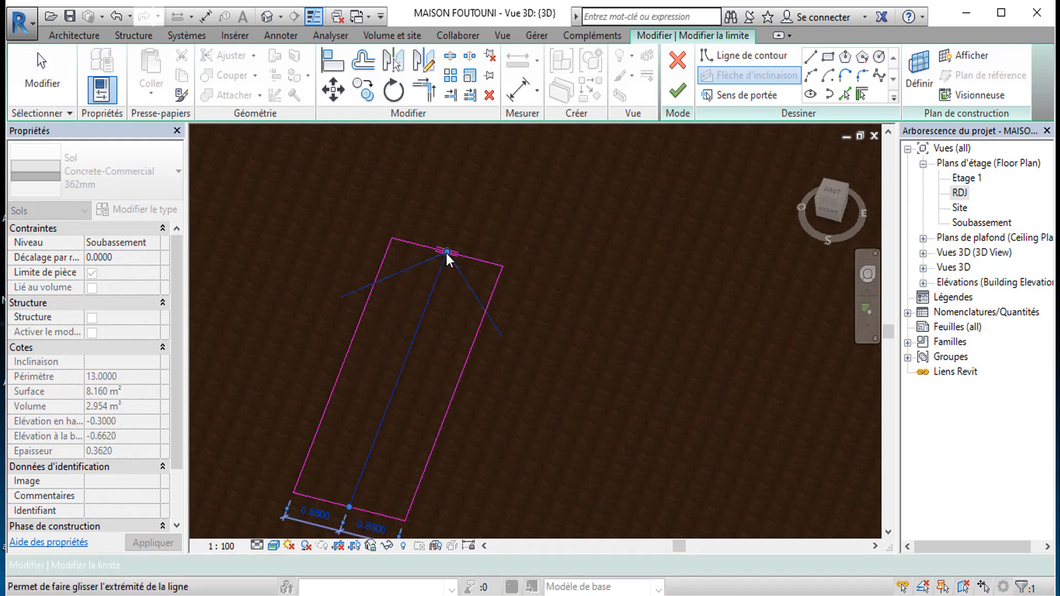
scroll(446, 252, "down", 5)
key("Escape")
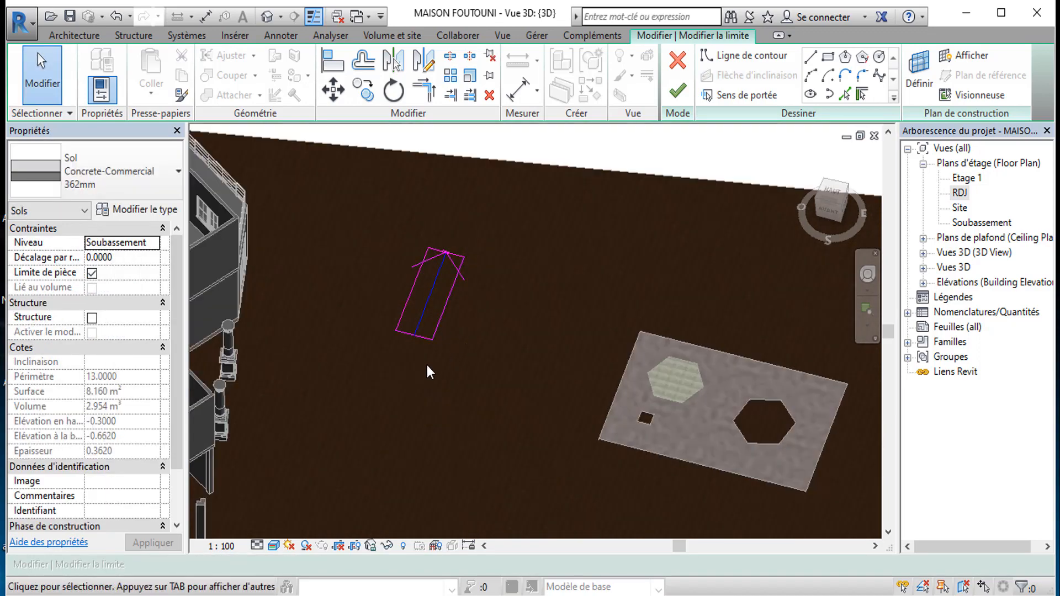
Step: Define the slope arrow by Inclinaison instead of tail height and set its slope to 25.30°
left_click(433, 300)
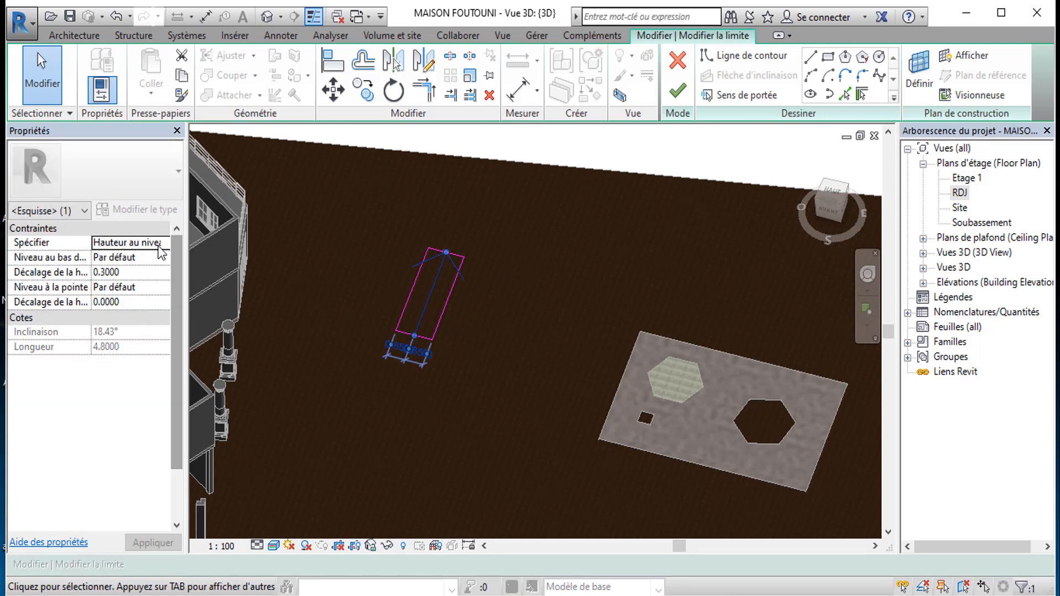
left_click(160, 243)
left_click(166, 243)
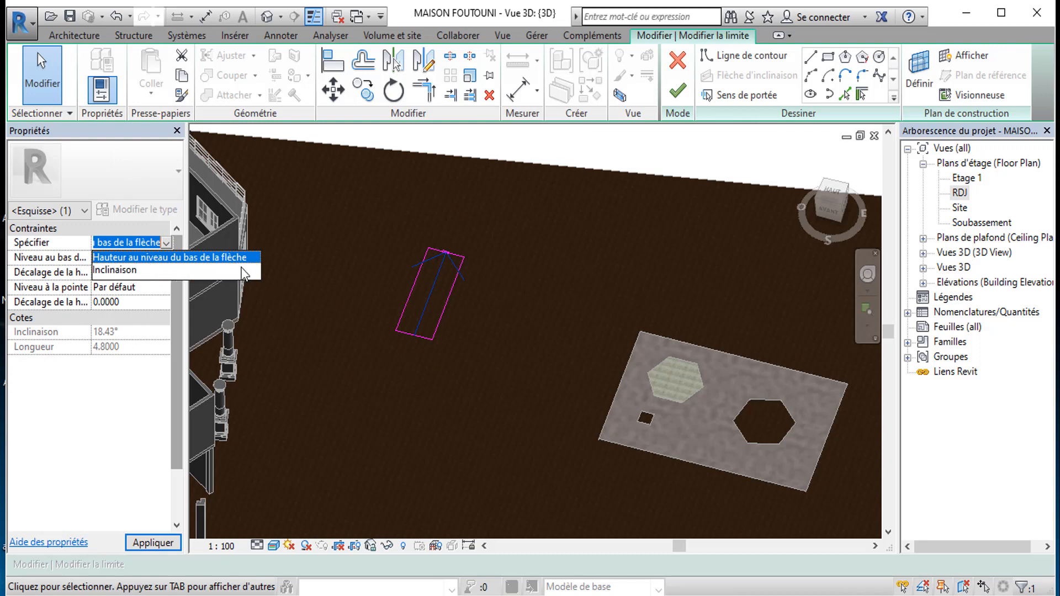
left_click(118, 272)
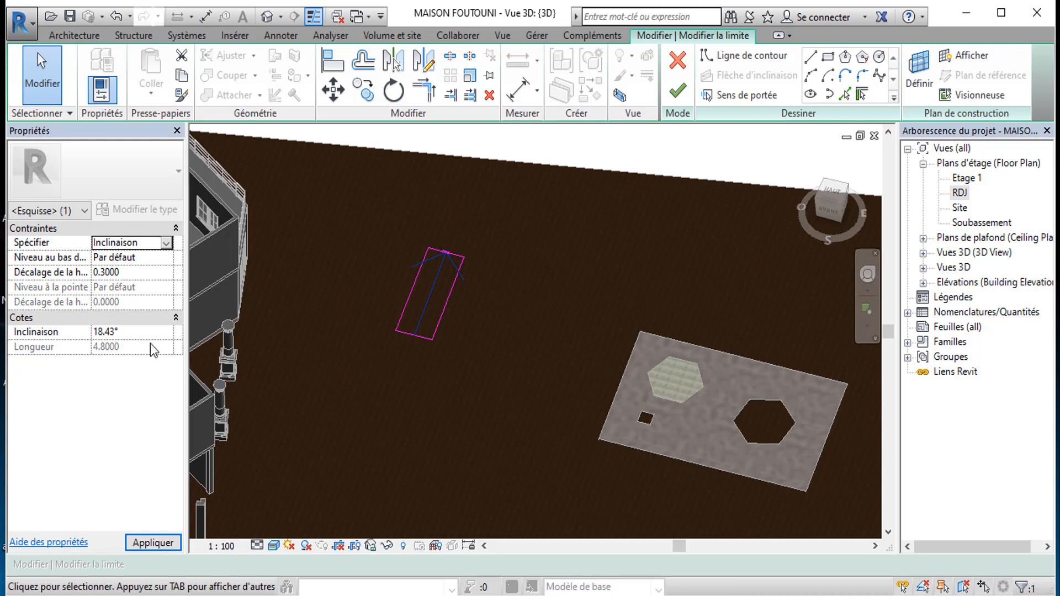
left_click(122, 331)
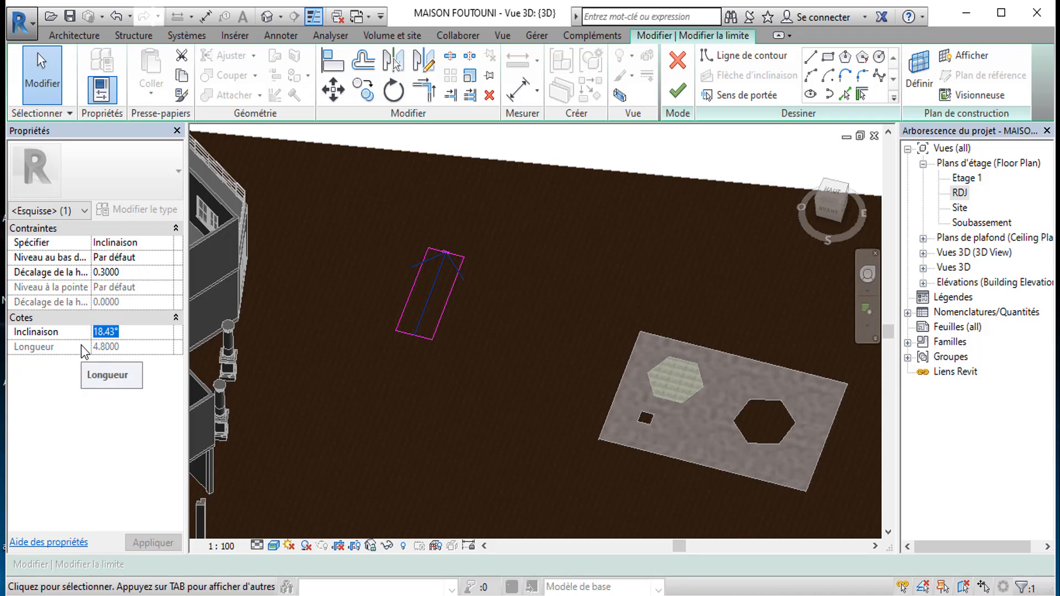
type("25")
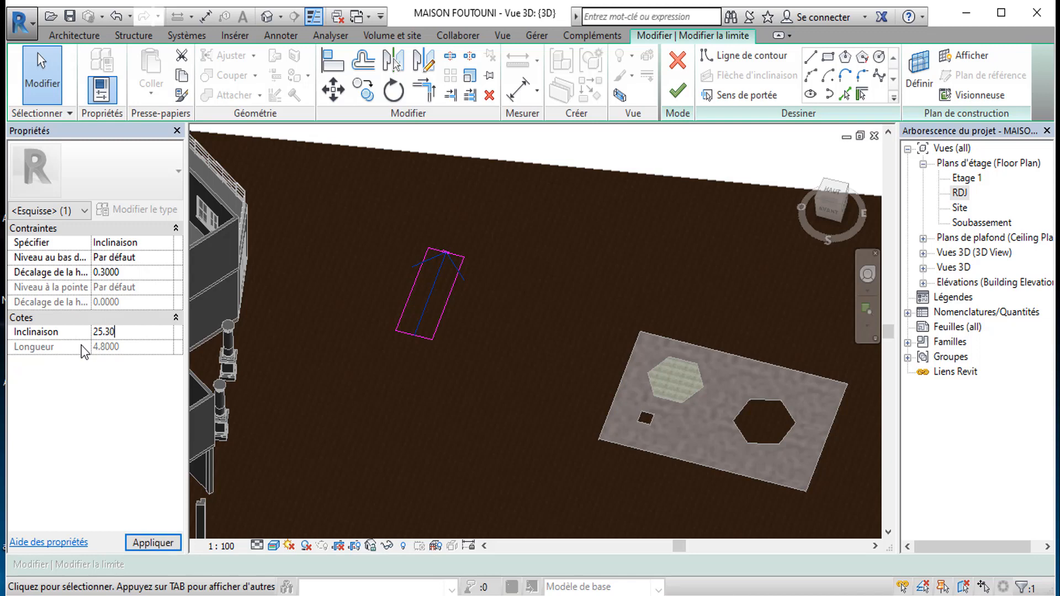
type(".30")
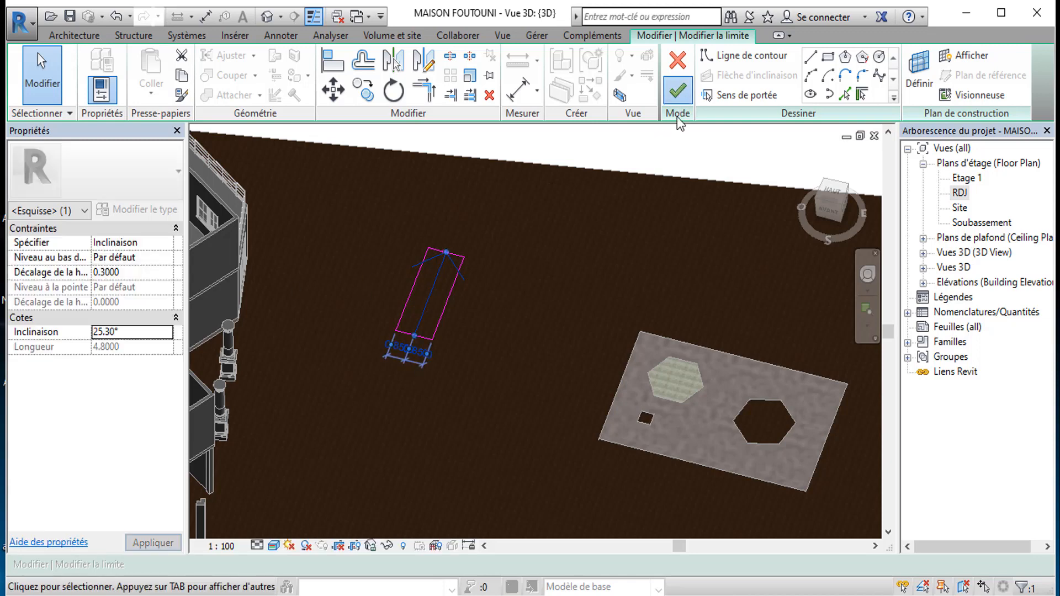
Step: Finish the narrow floor's boundary edit to apply the slope, and view the inclined slab from the side
left_click(678, 92)
left_click(497, 334)
middle_click_drag(498, 333, 381, 206, "shift")
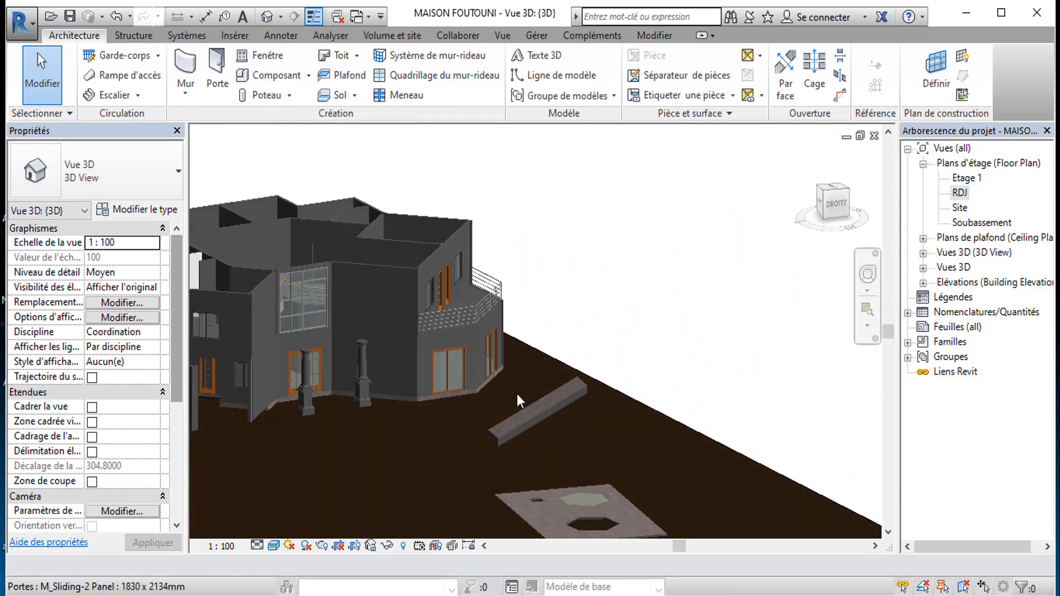
scroll(520, 404, "up", 3)
middle_click_drag(527, 440, 487, 288)
scroll(488, 289, "down", 3)
middle_click_drag(521, 347, 430, 361, "shift")
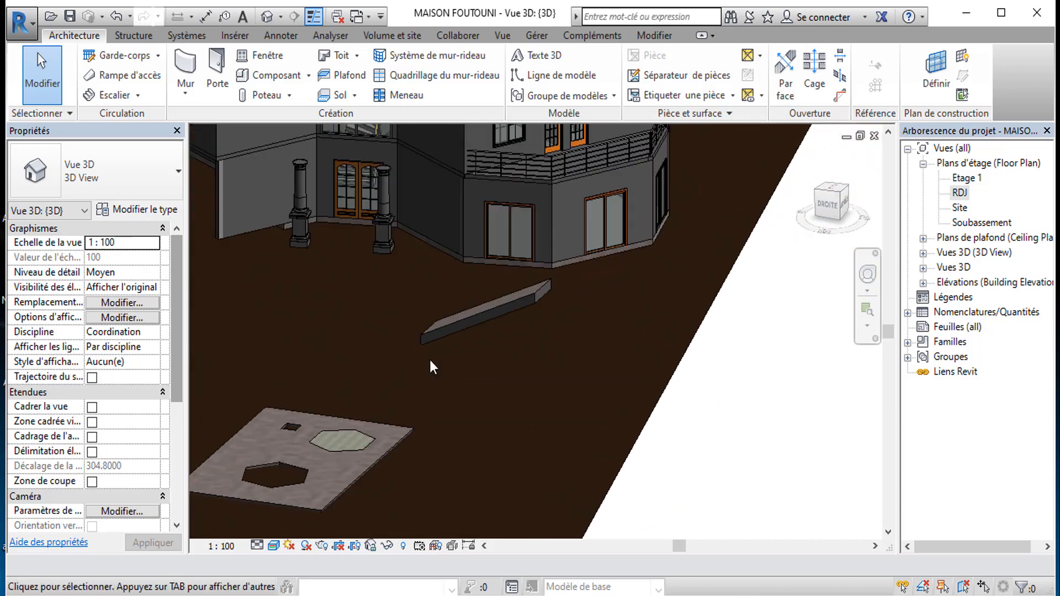
Step: Set the inclined floor's slope to 30.50°
left_click(515, 295)
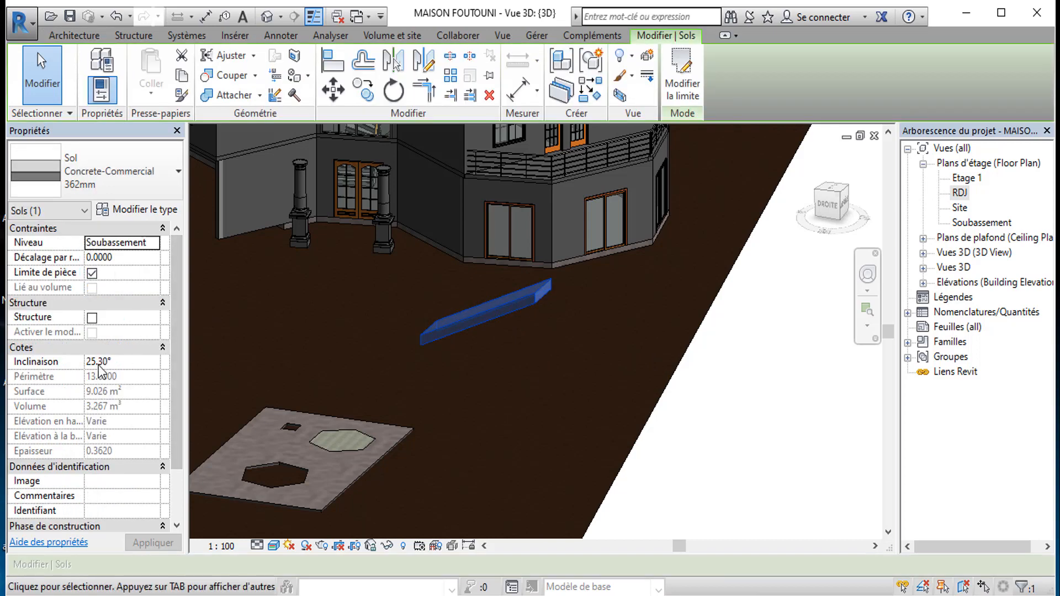
left_click(114, 361)
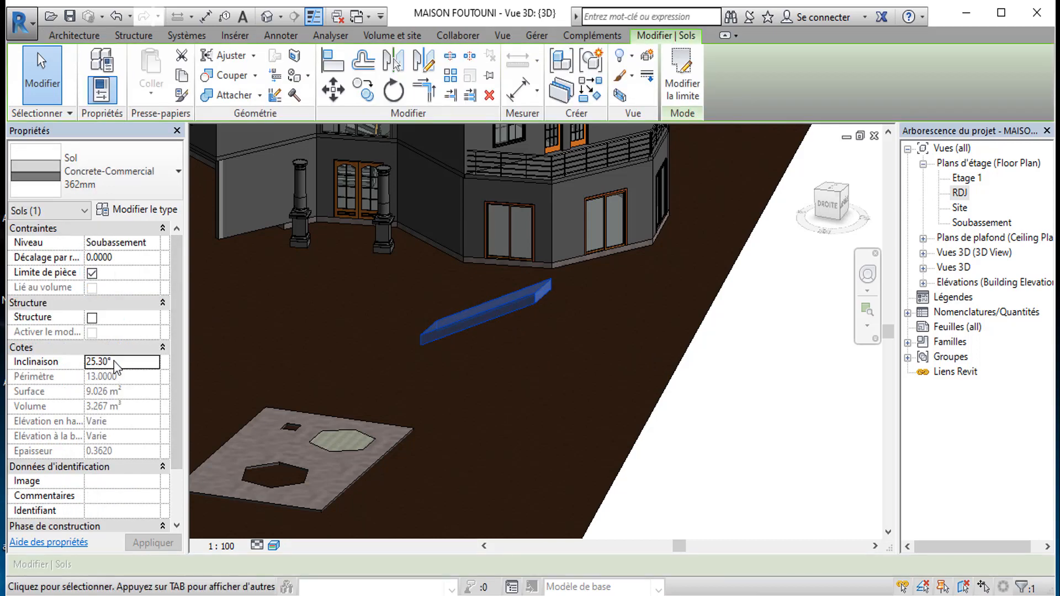
left_click(114, 362)
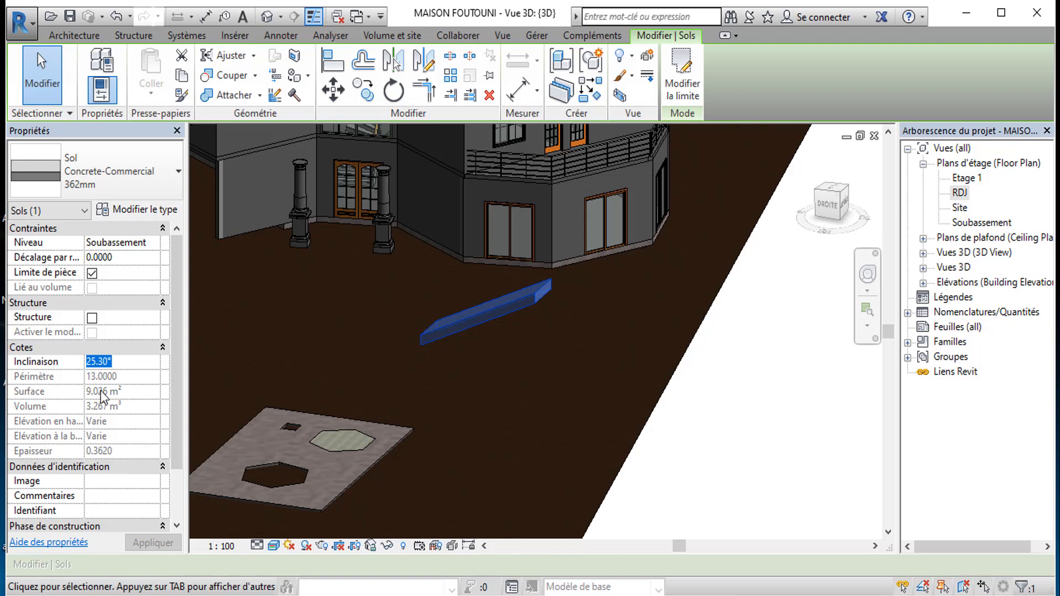
type("3.")
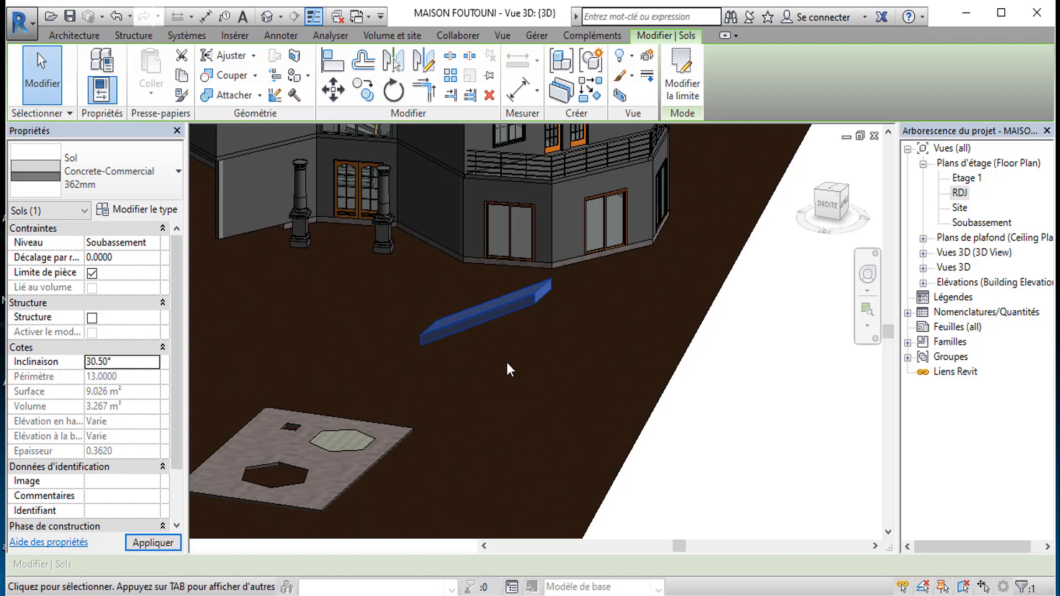
key("Escape")
scroll(539, 328, "up", 3)
scroll(538, 323, "down", 5)
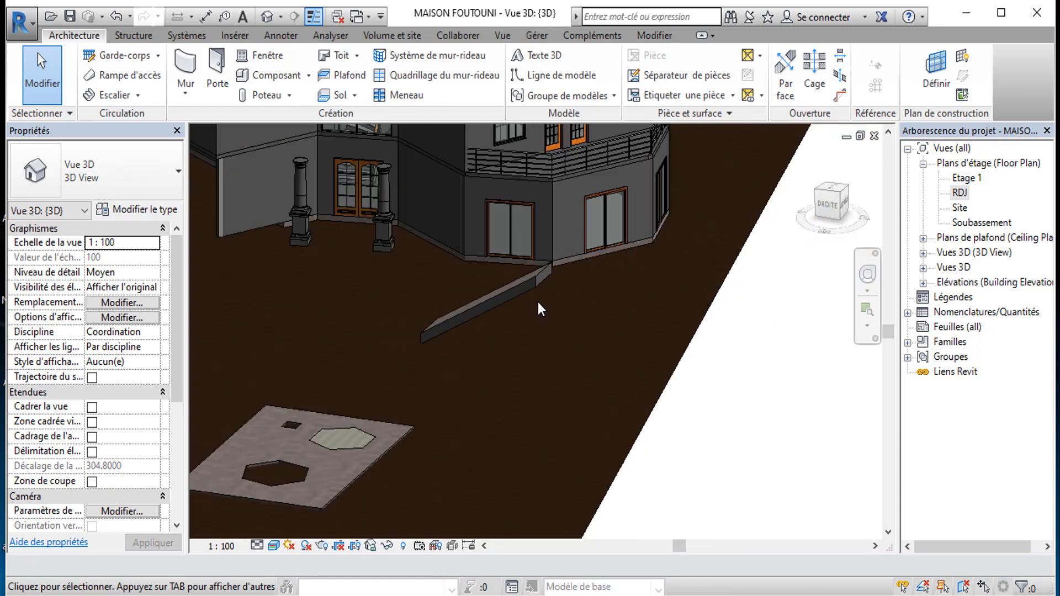
middle_click_drag(521, 303, 684, 297, "shift")
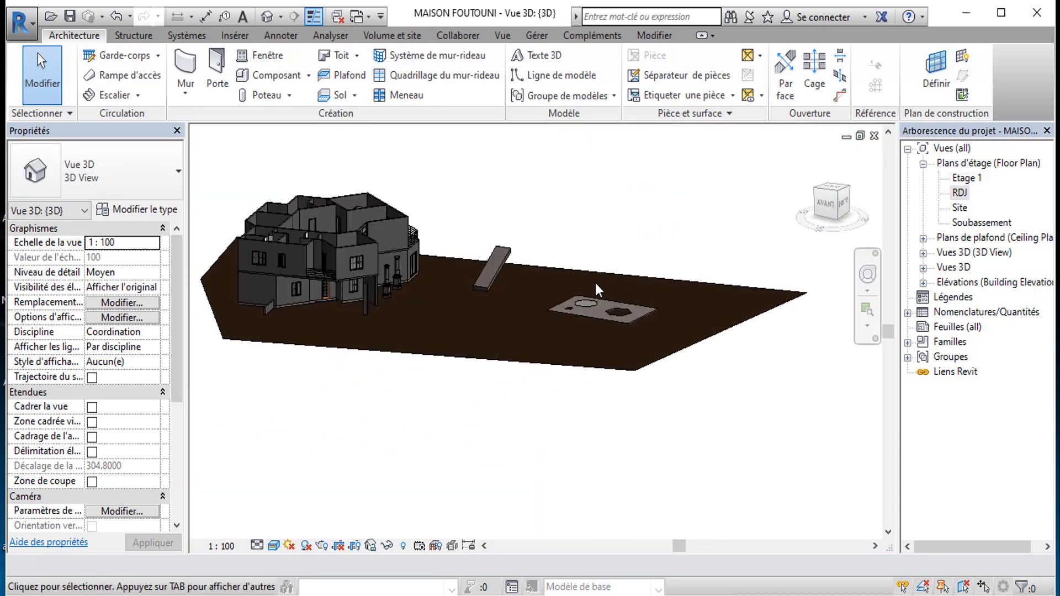
middle_click_drag(588, 300, 471, 401, "shift")
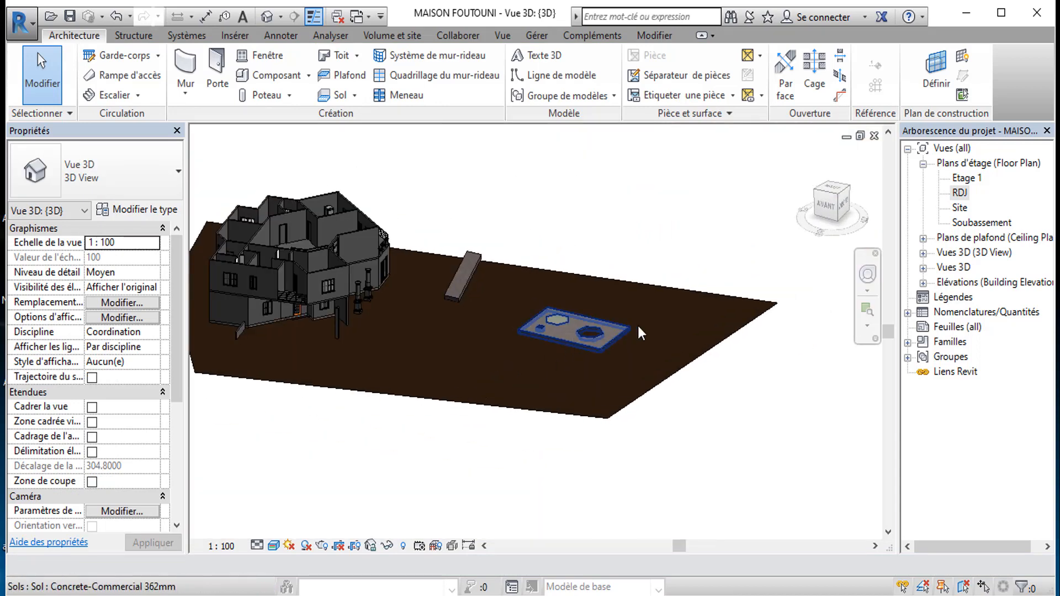
scroll(637, 323, "up", 4)
scroll(637, 323, "down", 1)
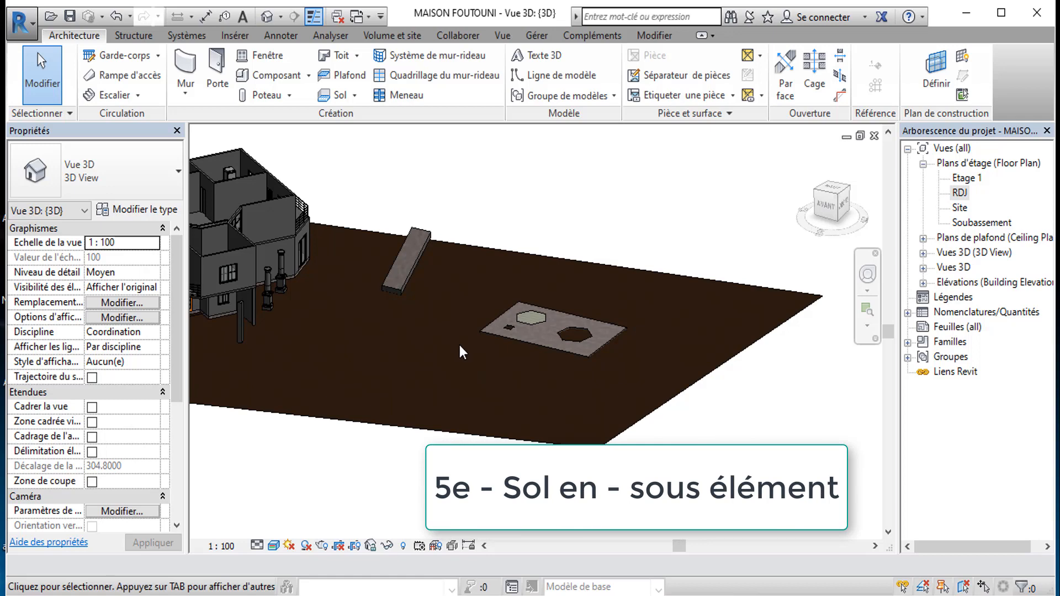
middle_click_drag(440, 334, 420, 332)
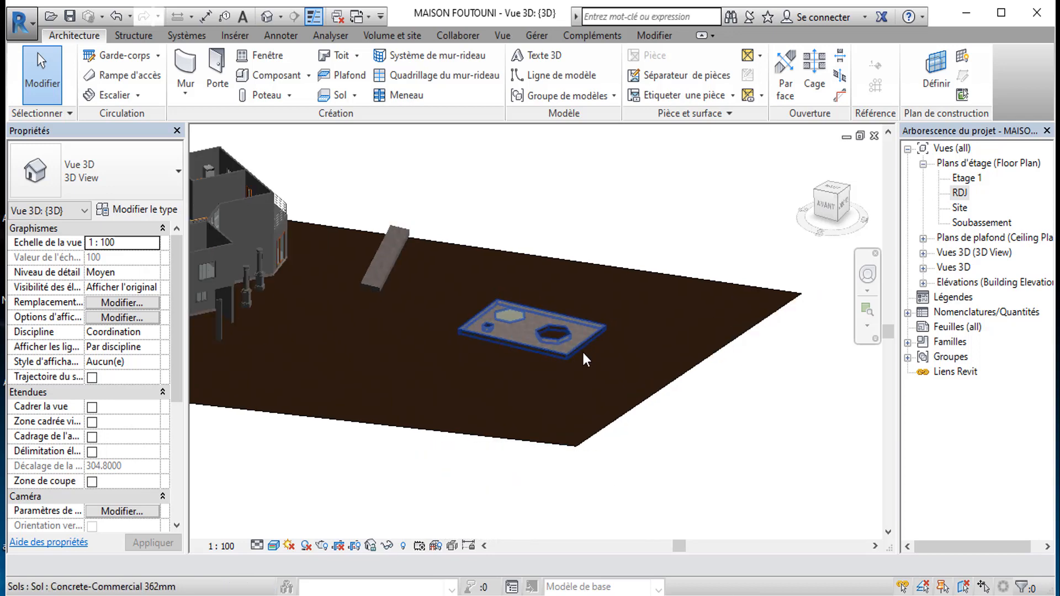
Step: Start editing the sub-elements of the large floor with the openings and delete its conflicting split-face element
scroll(584, 356, "up", 3)
left_click(575, 332)
scroll(447, 390, "up", 2)
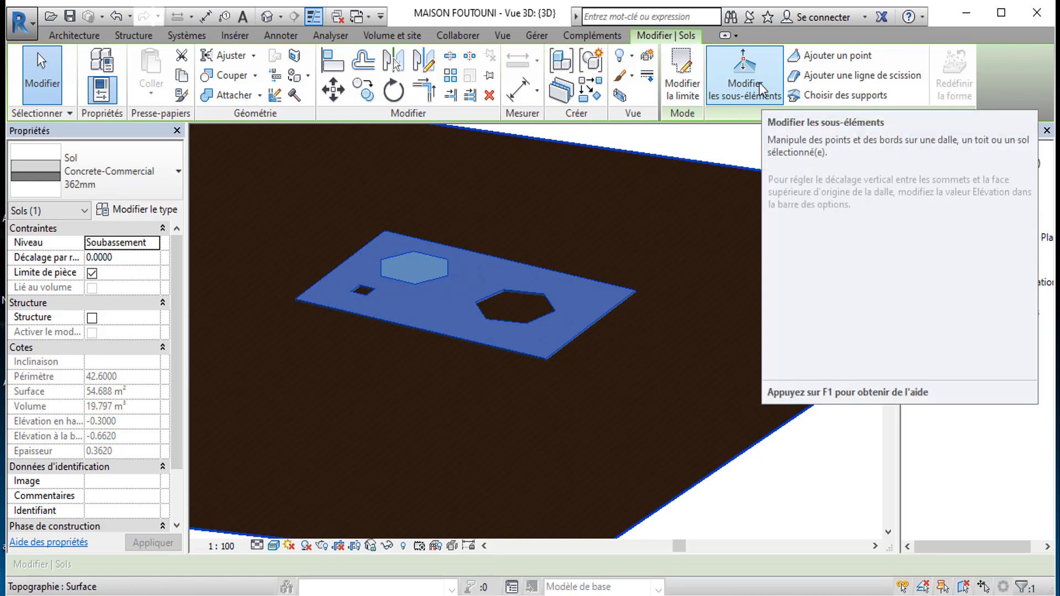
left_click(746, 87)
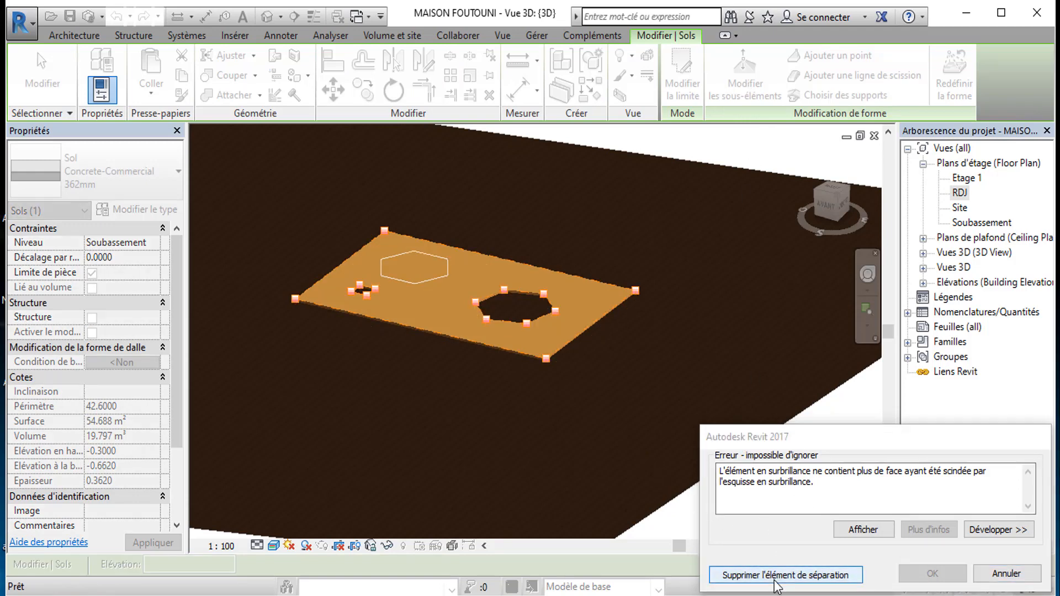
left_click(763, 575)
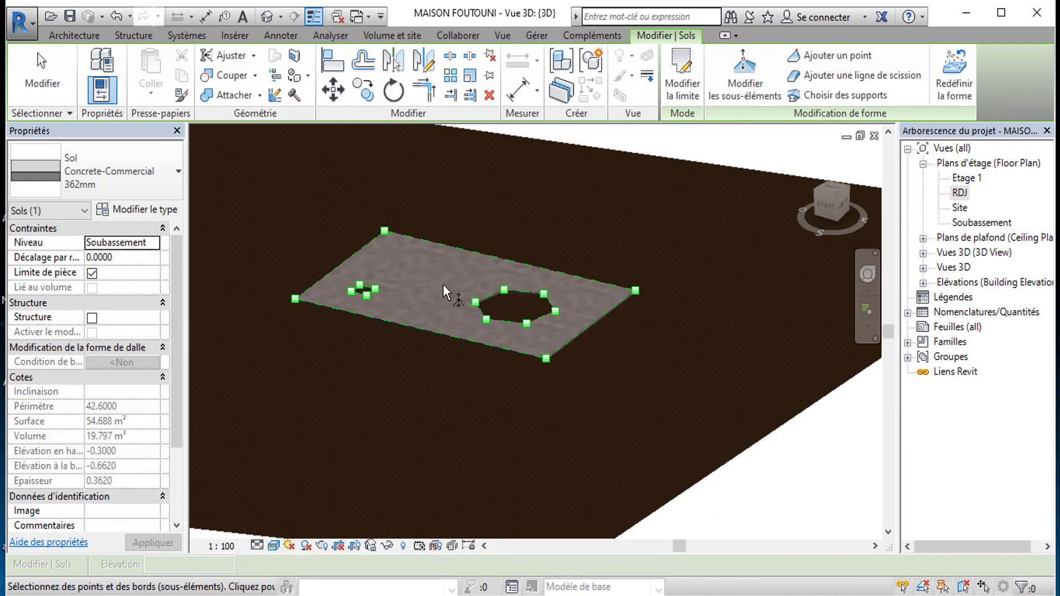
Step: Raise one vertex of the hexagonal opening by about 2.3 m and one vertex of the small square opening by about 2 m
scroll(442, 284, "up", 3)
middle_click_drag(442, 283, 496, 321, "shift")
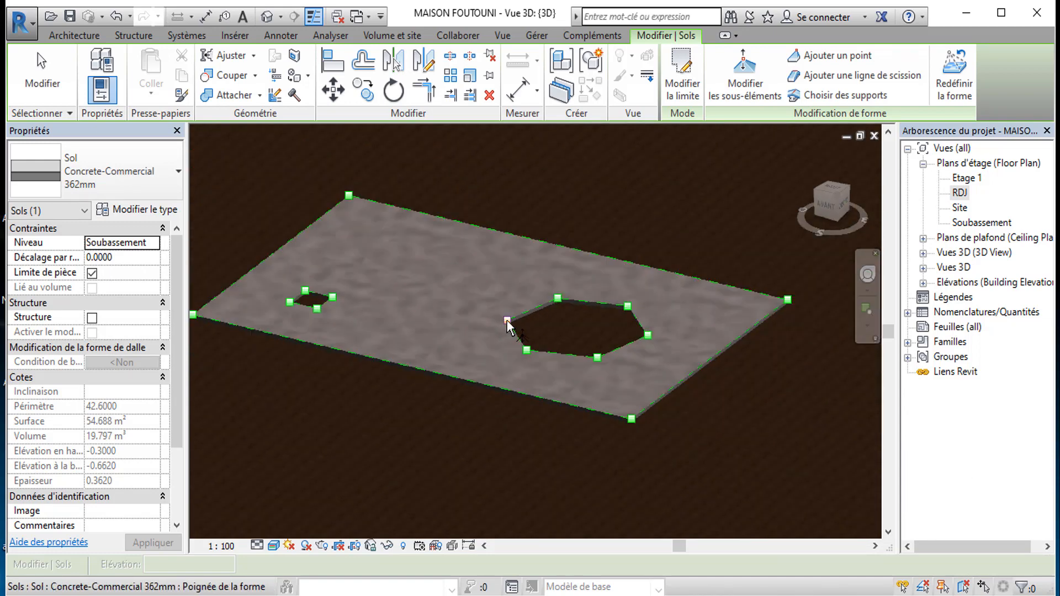
left_click_drag(507, 320, 511, 202)
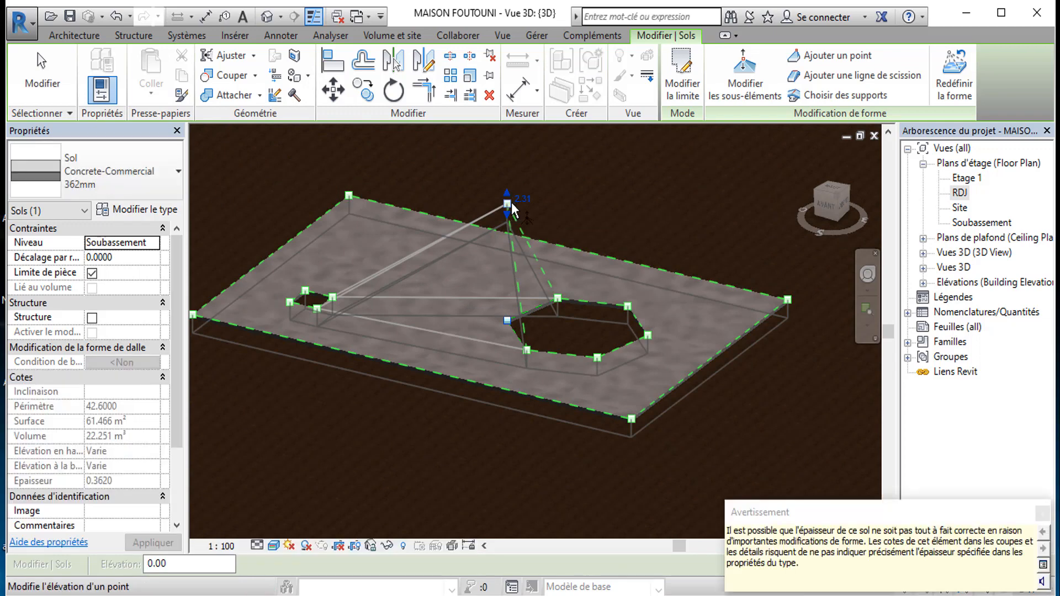
left_click(601, 208)
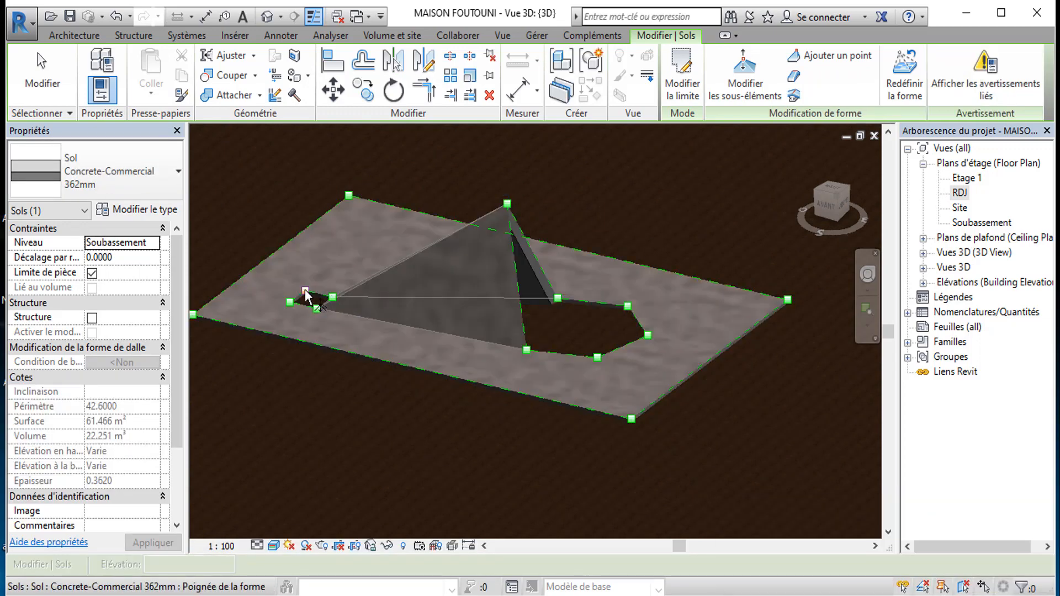
left_click_drag(311, 250, 314, 187)
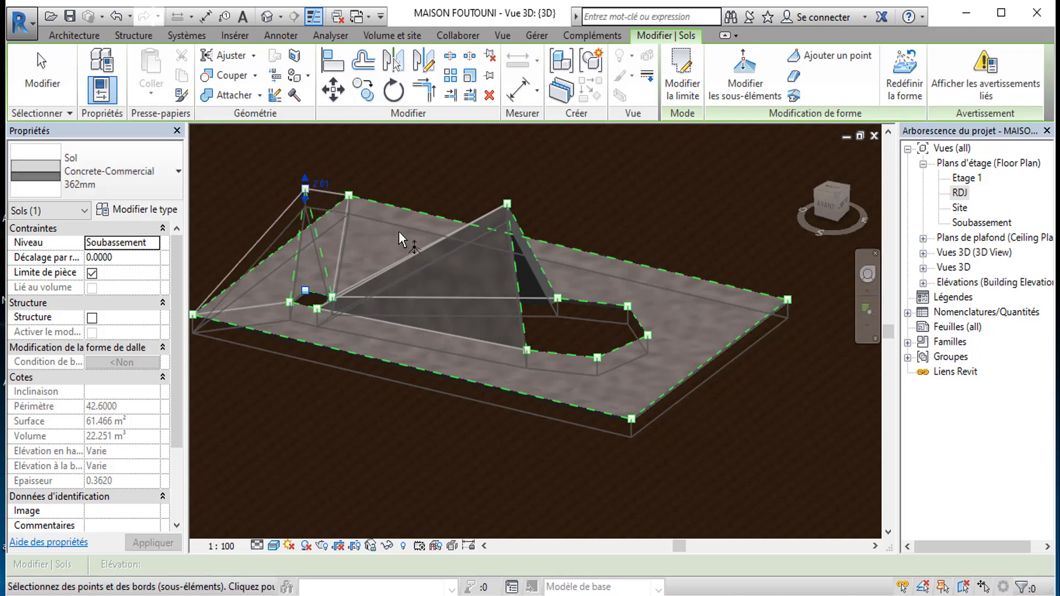
scroll(461, 221, "down", 2)
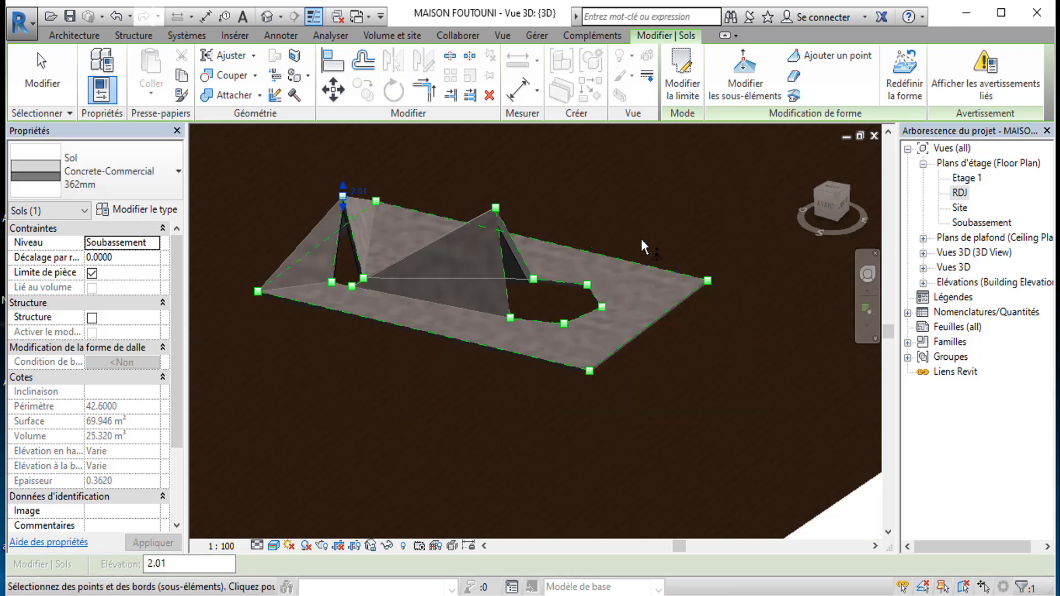
Step: Raise the floor's near outer corner beside the hexagonal opening and end the sub-element editing
left_click(706, 283)
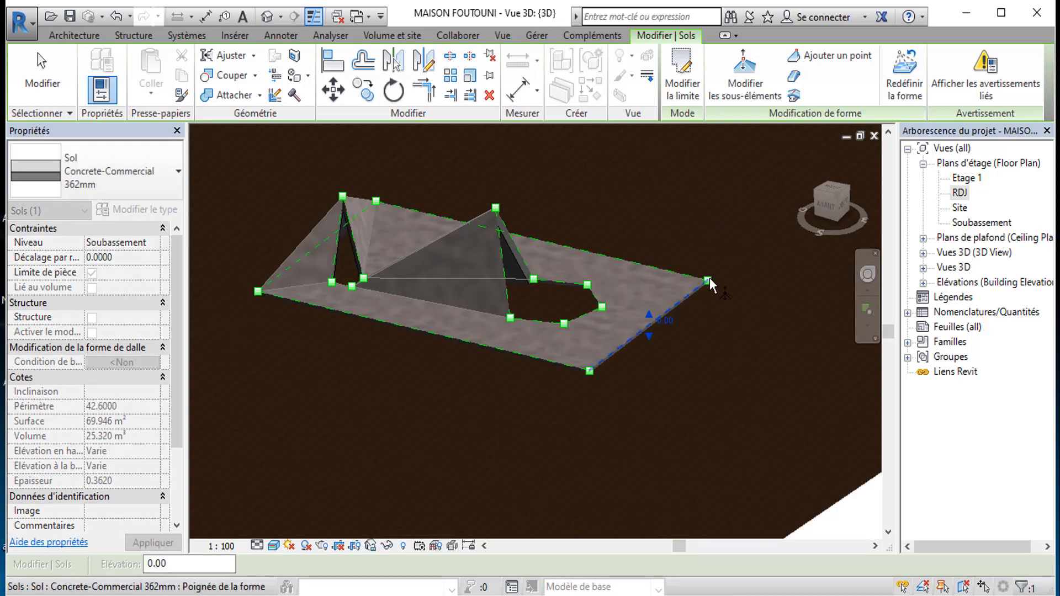
left_click(617, 354)
scroll(601, 356, "up", 3)
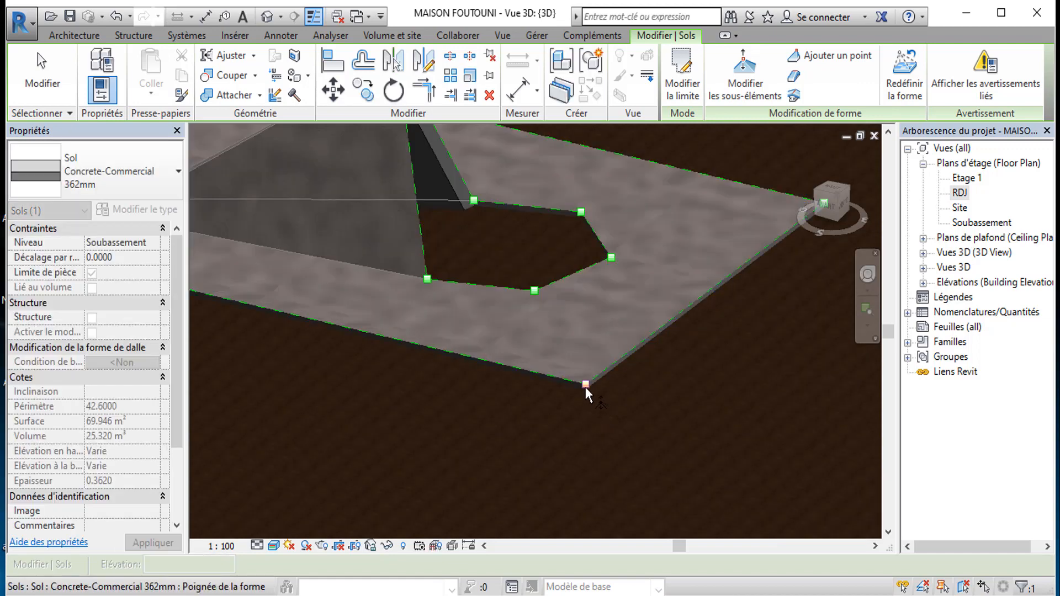
scroll(585, 387, "down", 5)
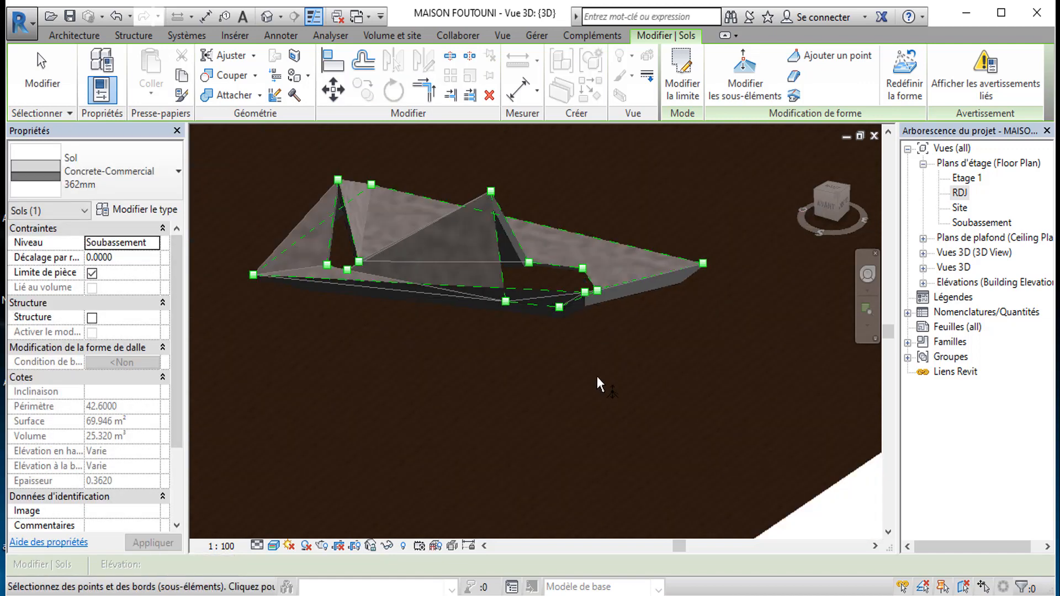
scroll(597, 376, "down", 1)
middle_click_drag(488, 426, 475, 321, "shift")
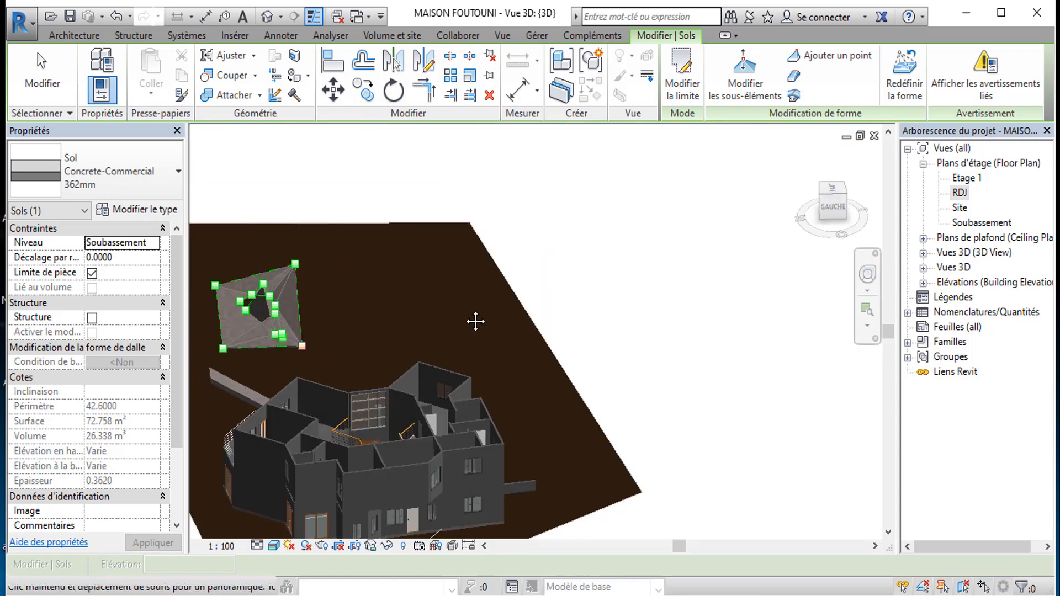
scroll(297, 296, "up", 4)
middle_click_drag(349, 304, 329, 317, "shift")
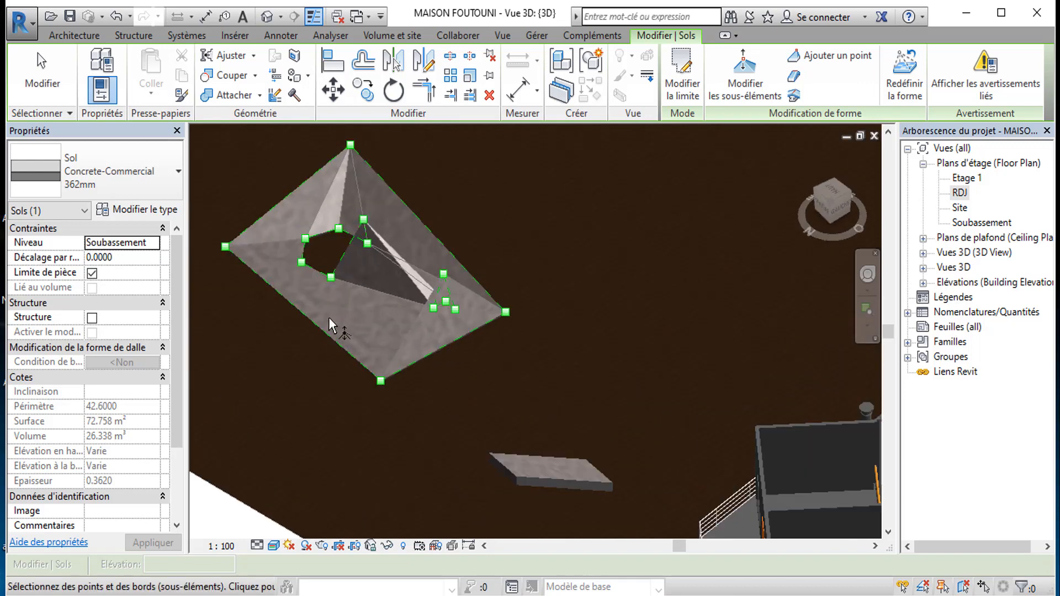
scroll(329, 317, "up", 2)
scroll(264, 383, "down", 3)
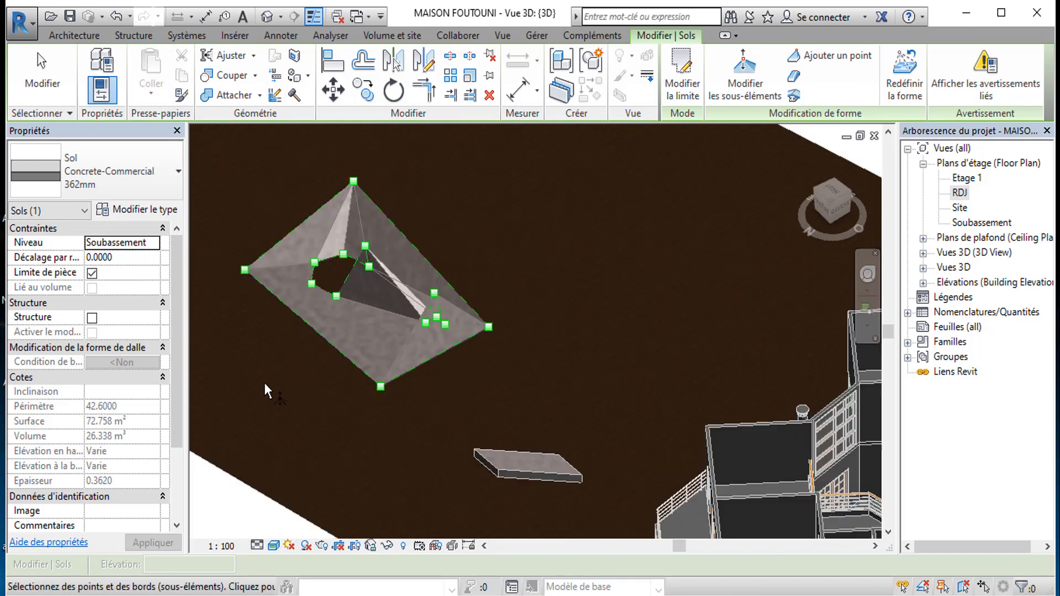
right_click(264, 382)
left_click(307, 142)
Step: Examine the reshaped floor and the narrow inclined floor from several sides and up close
scroll(336, 277, "up", 3)
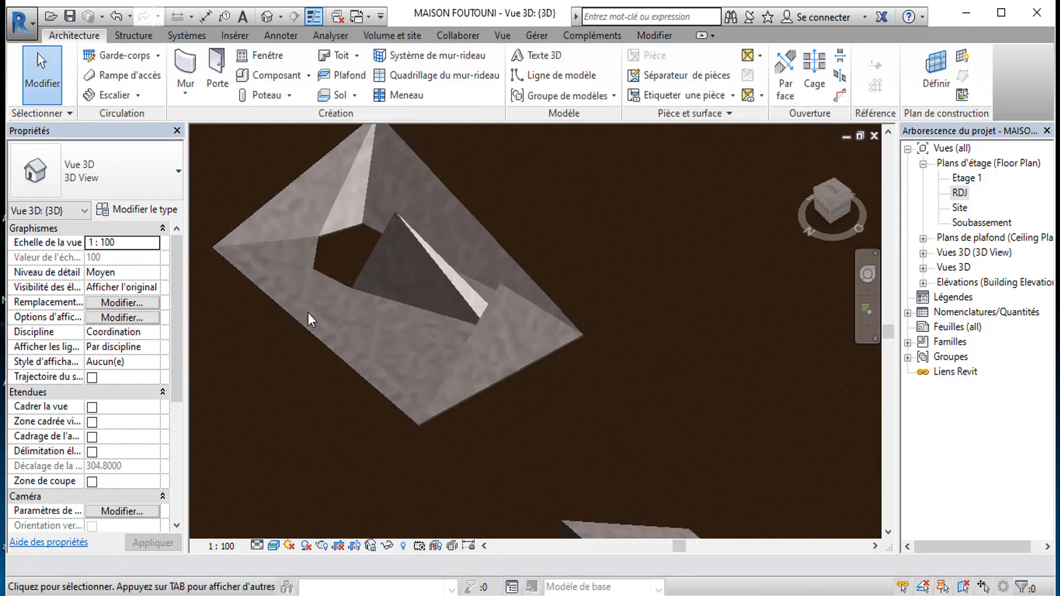
scroll(307, 312, "down", 5)
scroll(311, 316, "down", 3)
middle_click_drag(312, 316, 331, 415, "shift")
scroll(279, 398, "up", 2)
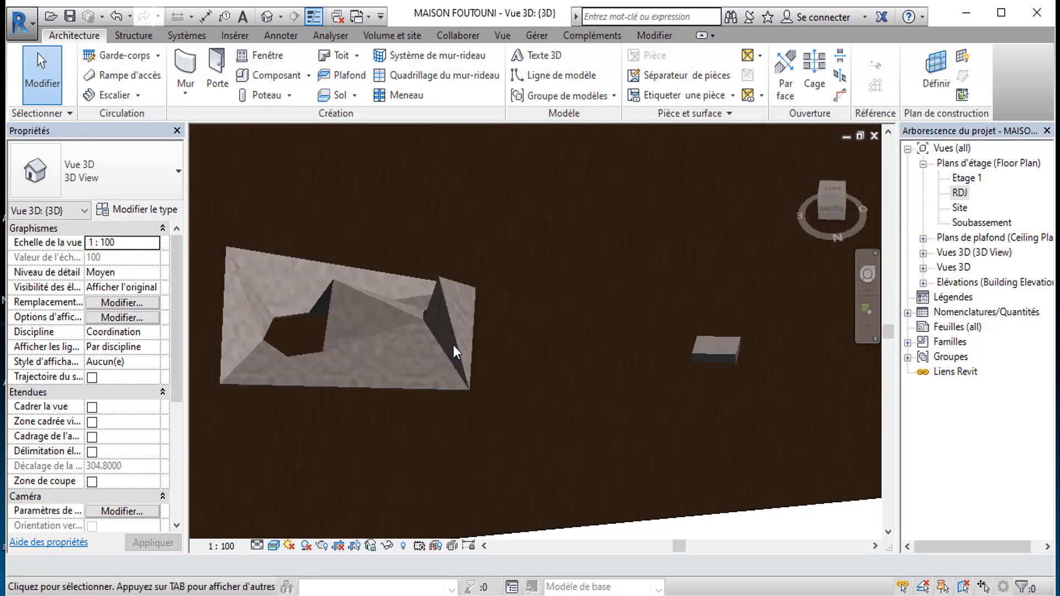
scroll(492, 348, "down", 5)
middle_click_drag(492, 349, 513, 221, "shift")
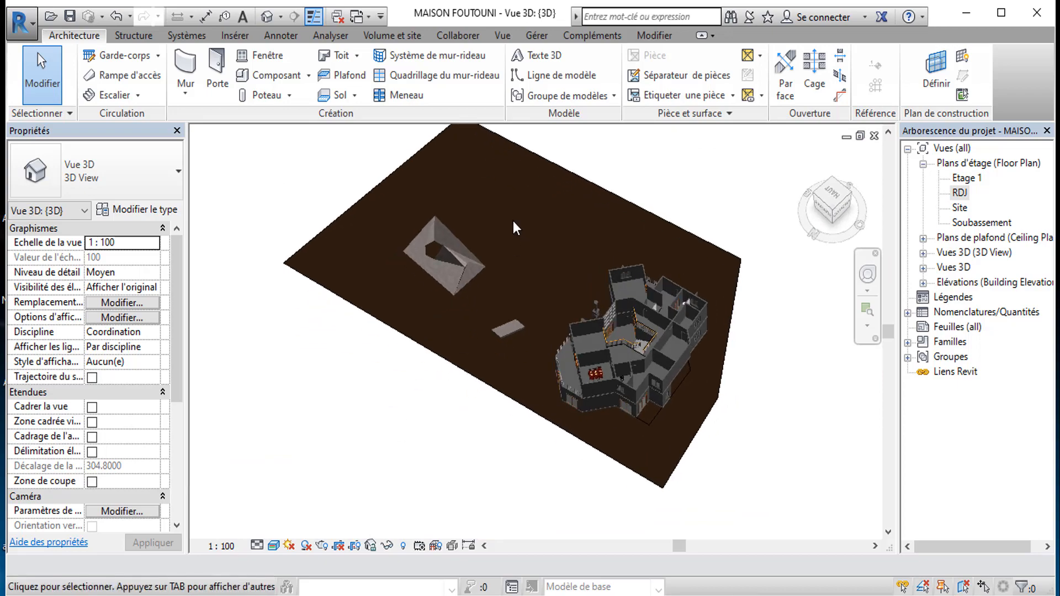
scroll(478, 328, "up", 3)
left_click(478, 328)
middle_click_drag(478, 328, 635, 410, "shift")
key("Escape")
scroll(485, 352, "down", 3)
left_click(442, 265)
key("Escape")
scroll(719, 425, "up", 4)
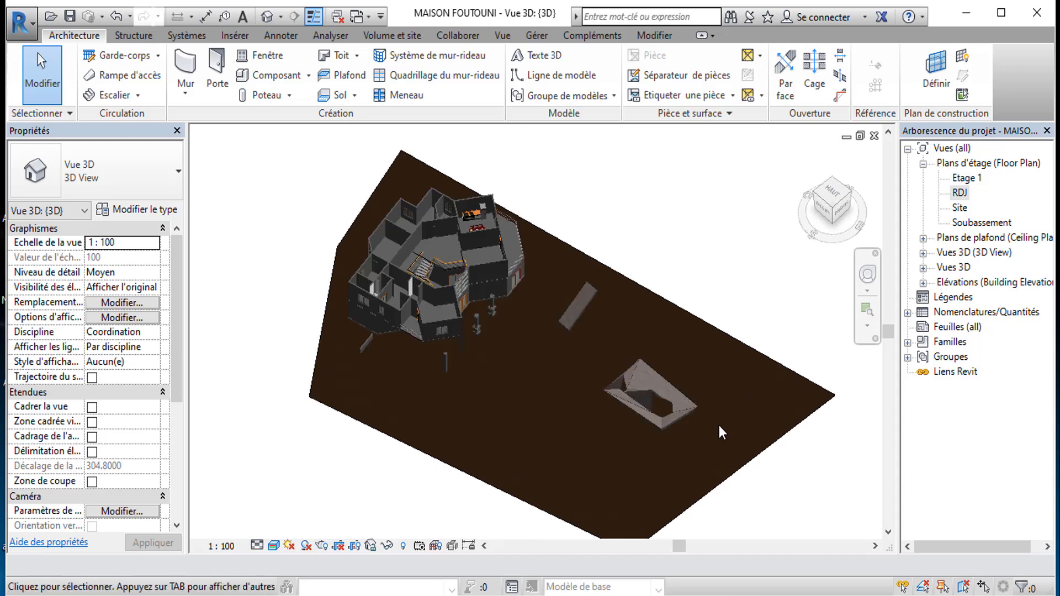
scroll(682, 429, "up", 2)
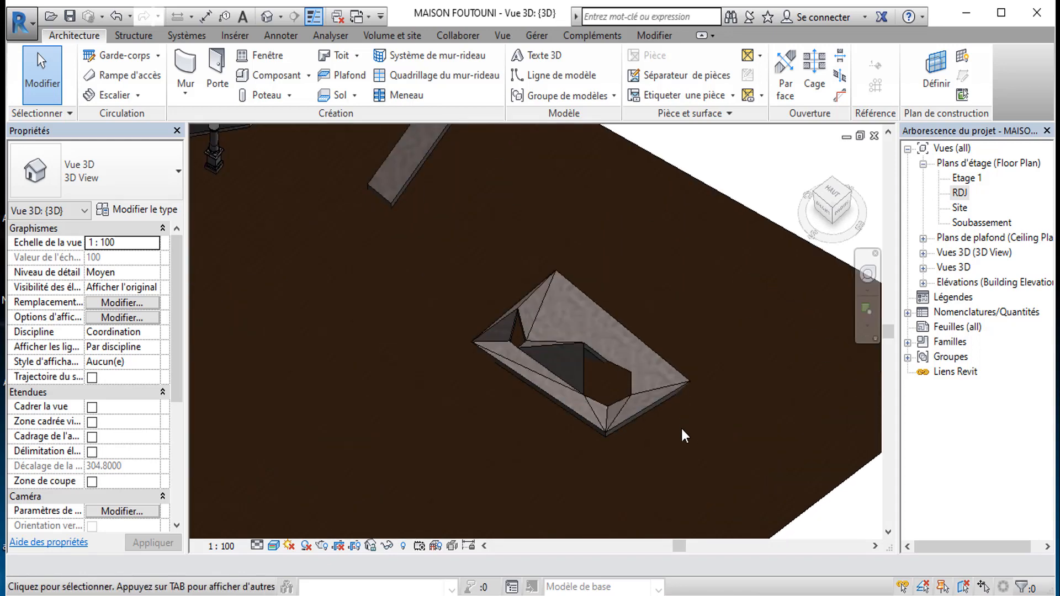